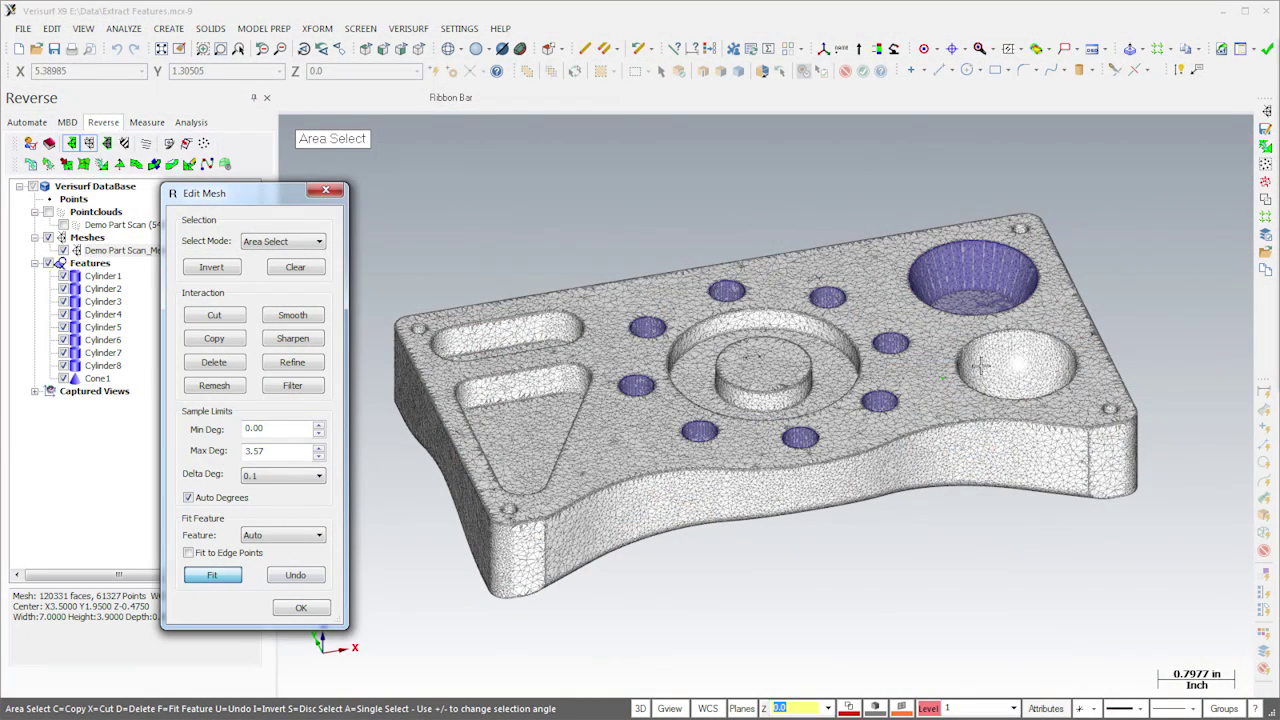
# Fit the selected bore as Cone1 and the selected dish as Sphere1
pyautogui.click(1022, 342)
pyautogui.click(224, 576)
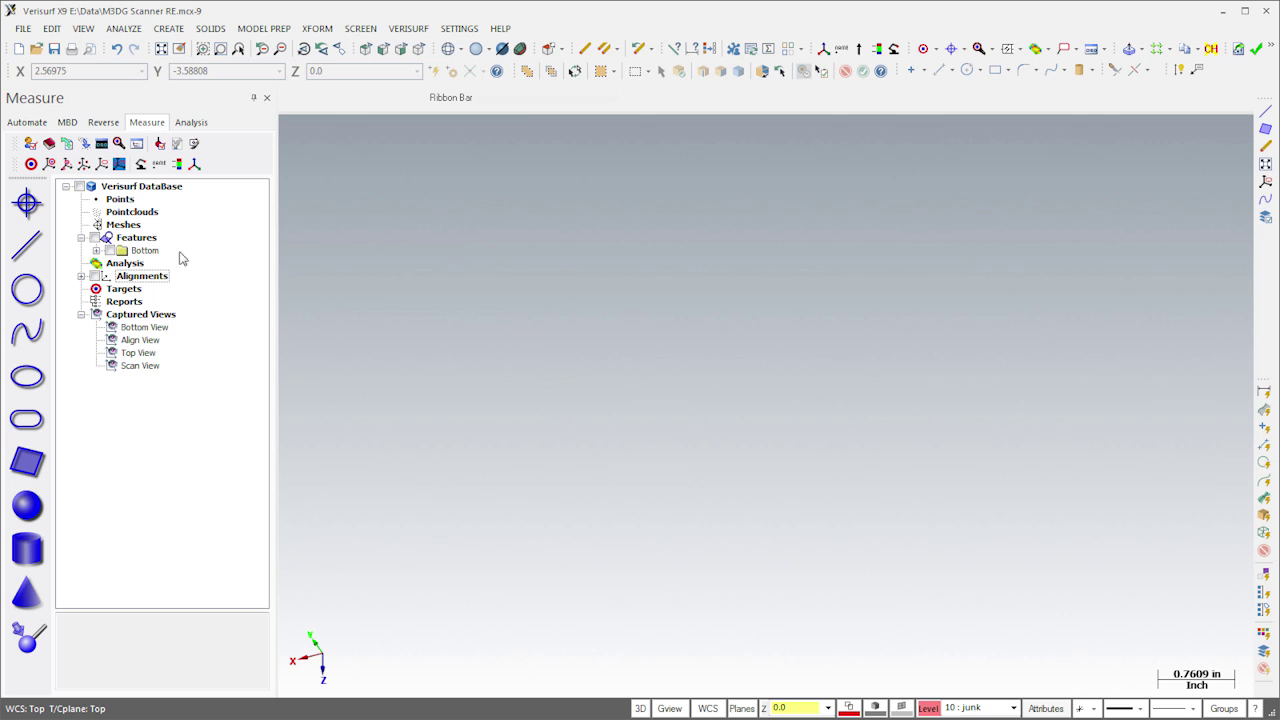
# Show and re-hide the Bottom reference features, restore the saved Bottom View, and begin a plane measurement
pyautogui.click(110, 251)
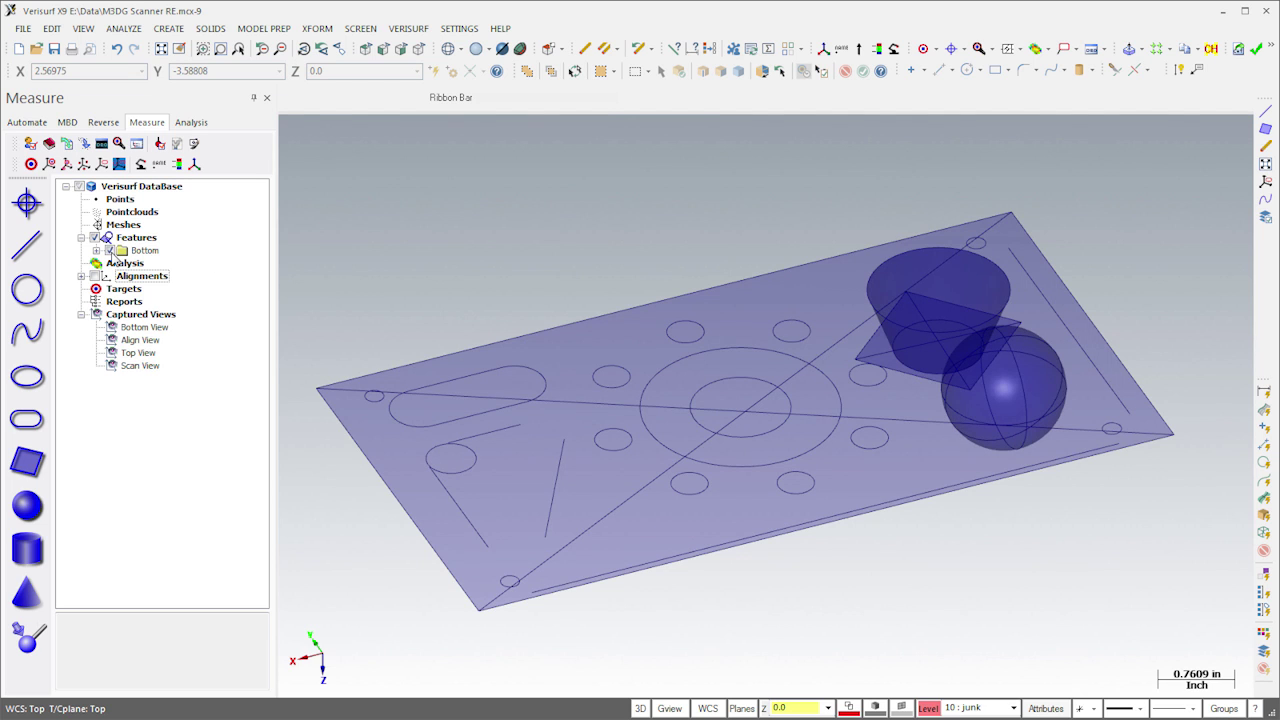
pyautogui.click(110, 251)
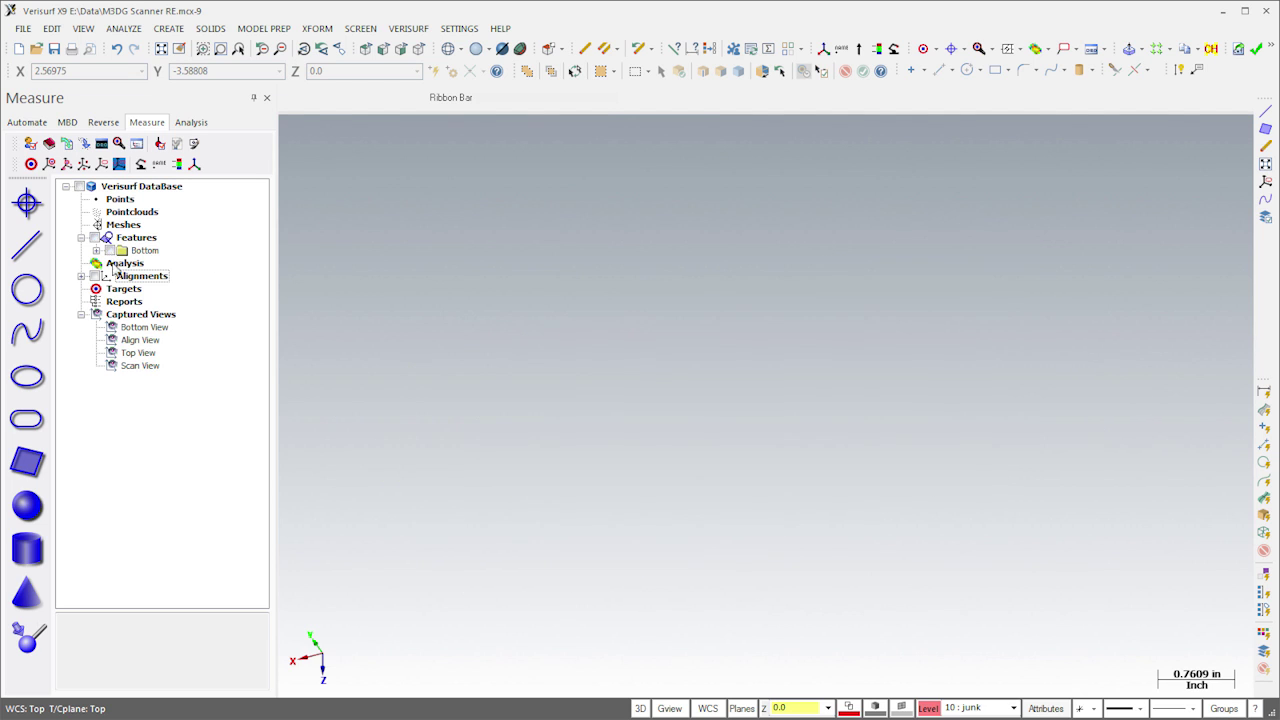
pyautogui.doubleClick(128, 327)
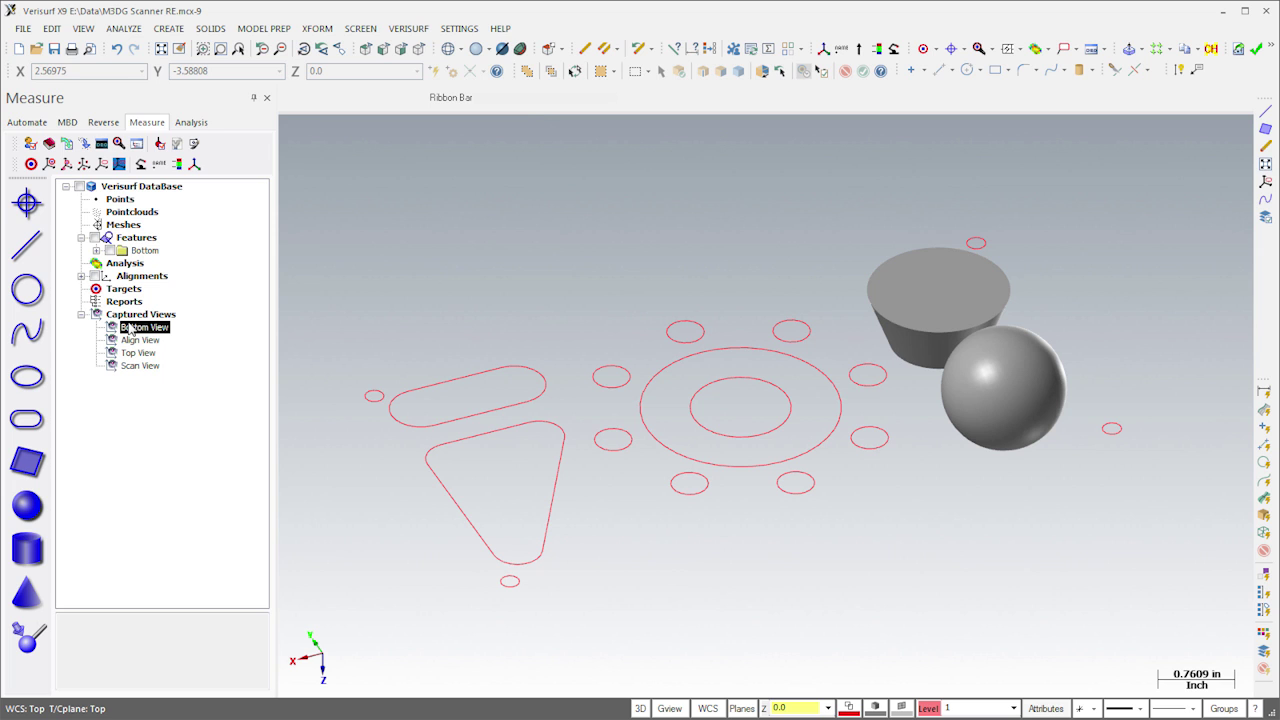
pyautogui.click(27, 460)
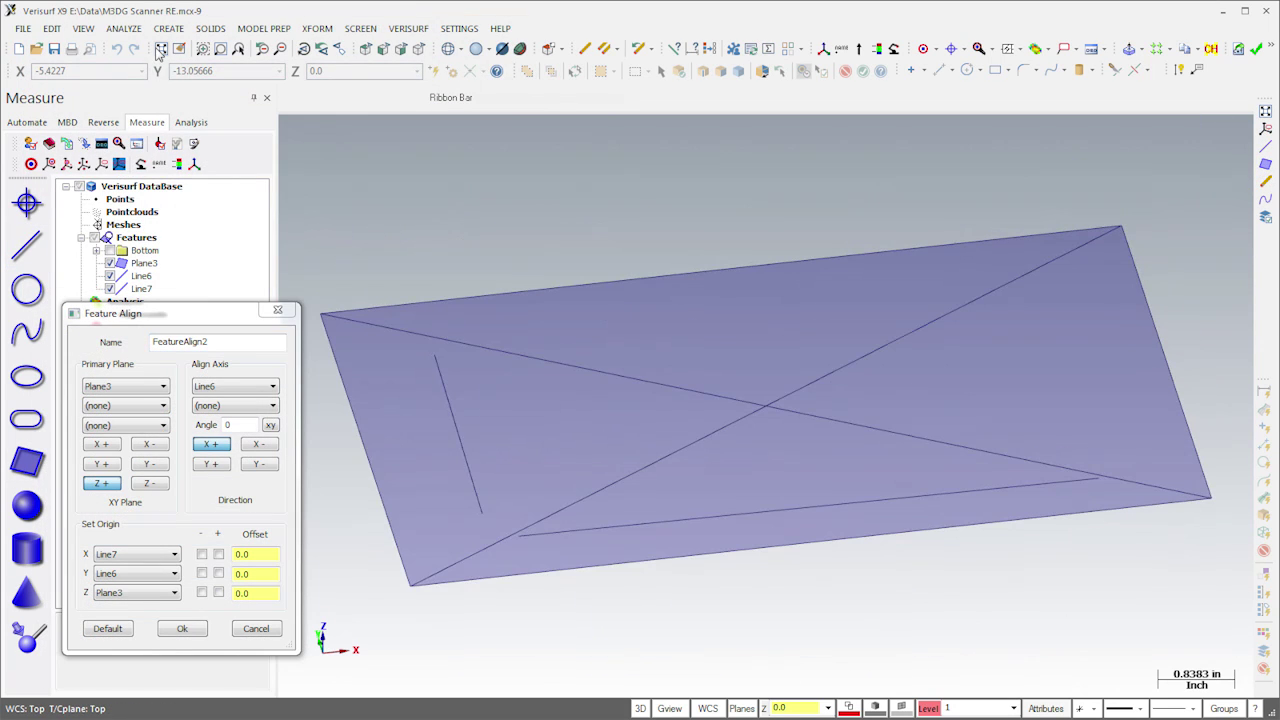
# Accept FeatureAlign2 on Plane3, Line6 and Line7, then measure Line8, Line9 and Spline1
pyautogui.click(182, 629)
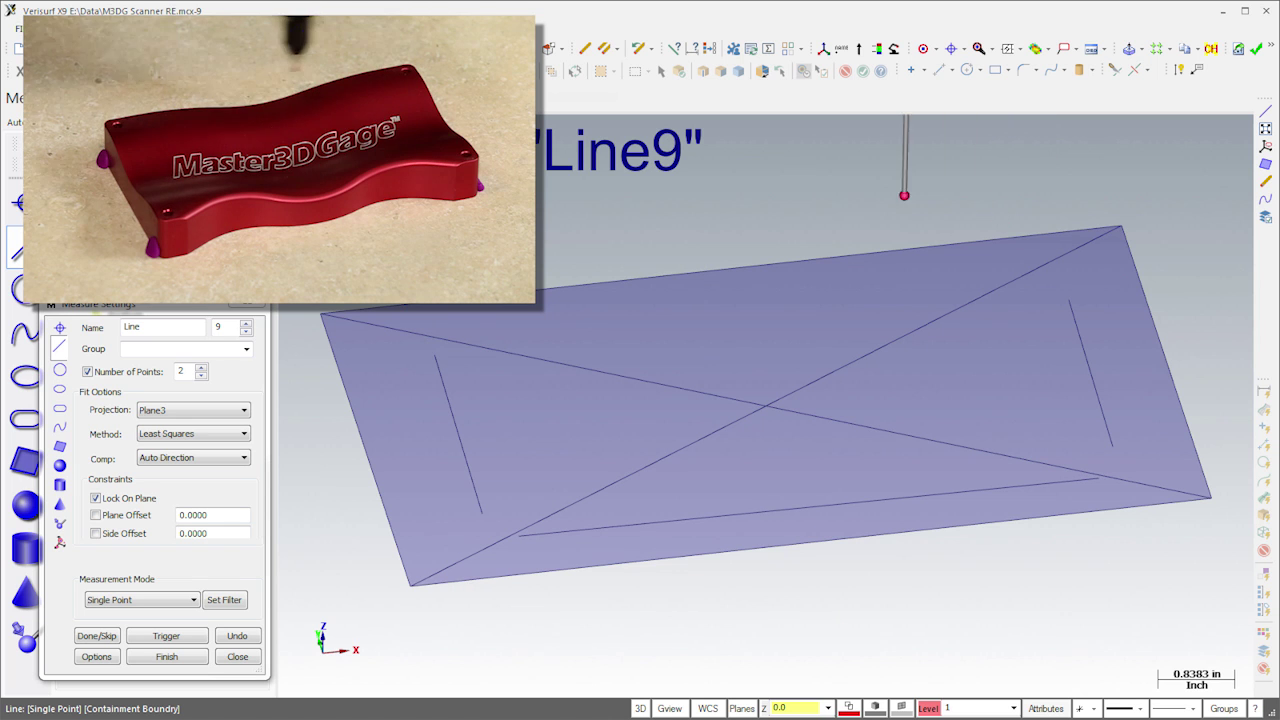
pyautogui.click(60, 424)
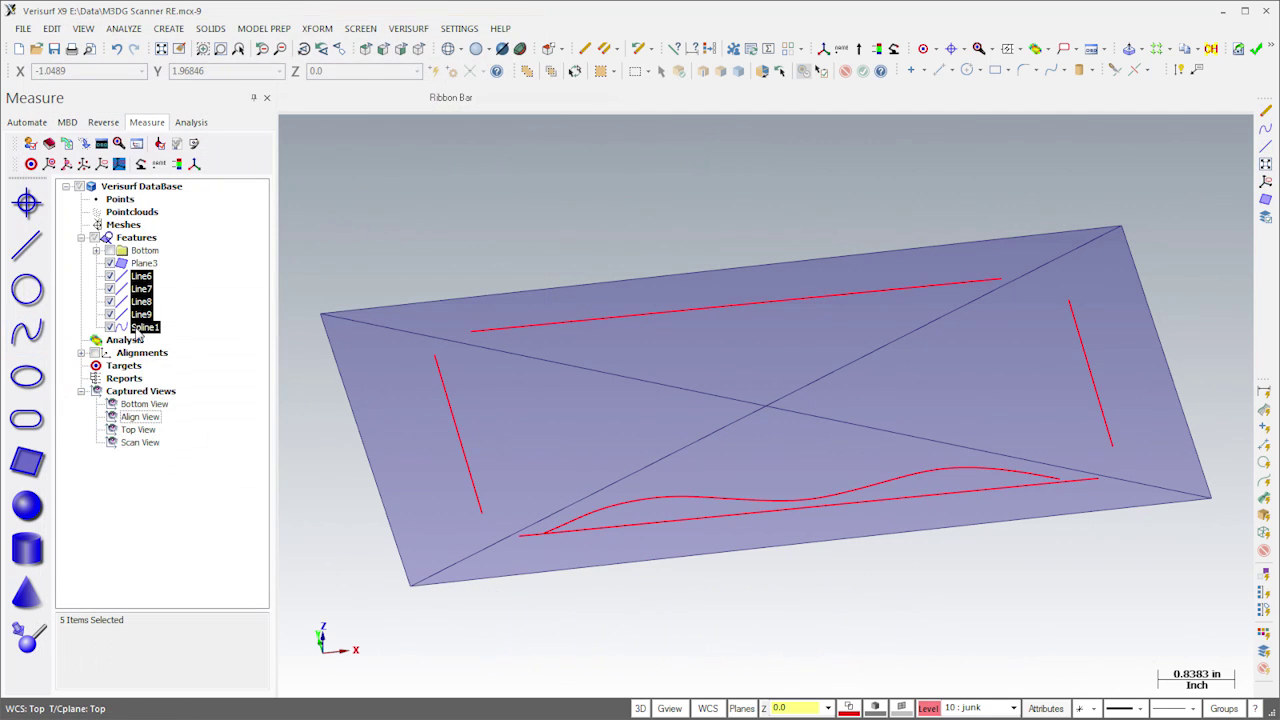
pyautogui.rightClick(138, 328)
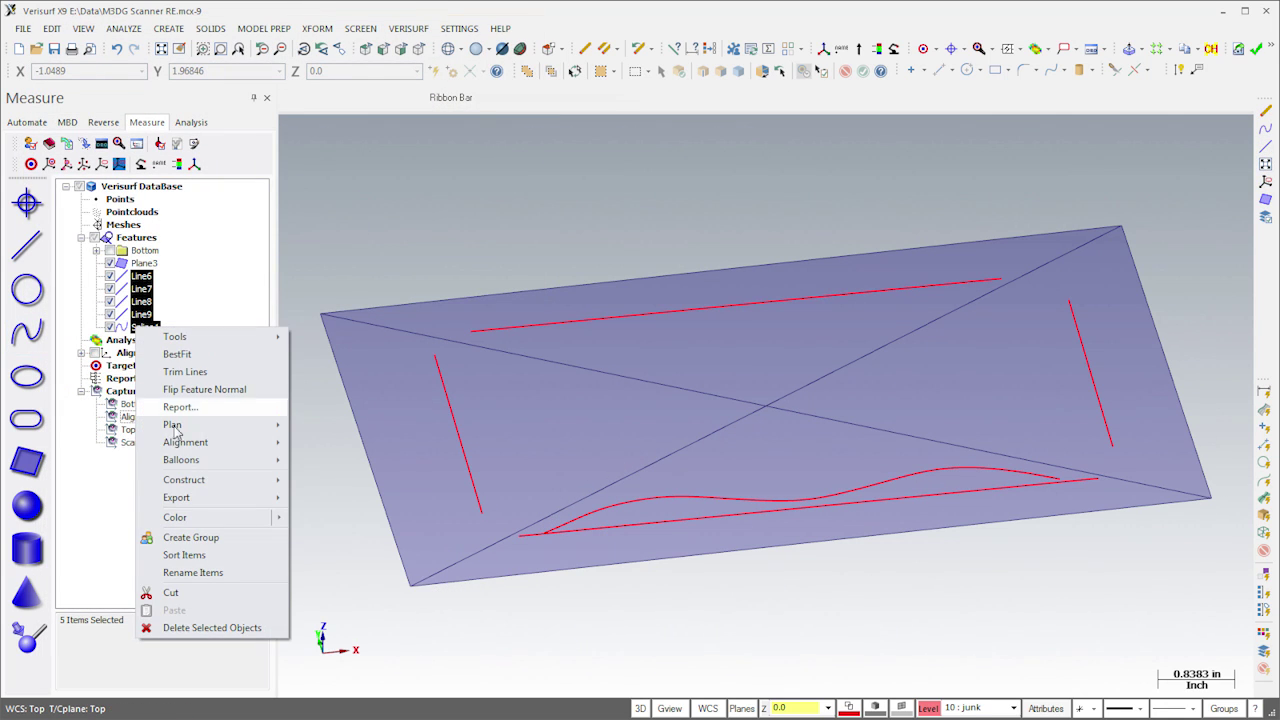
# Export the measured features to CAD, hide Plane3, and extrude the closed outline 1.4000
pyautogui.click(342, 532)
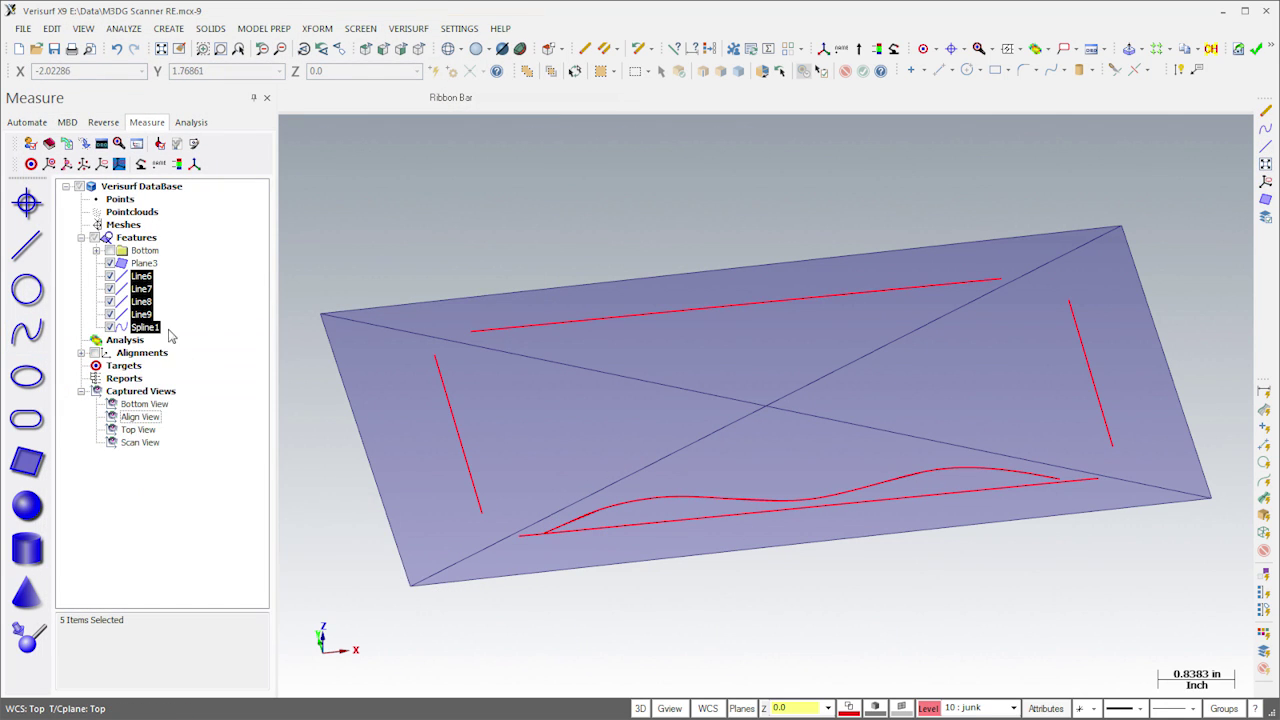
pyautogui.click(109, 264)
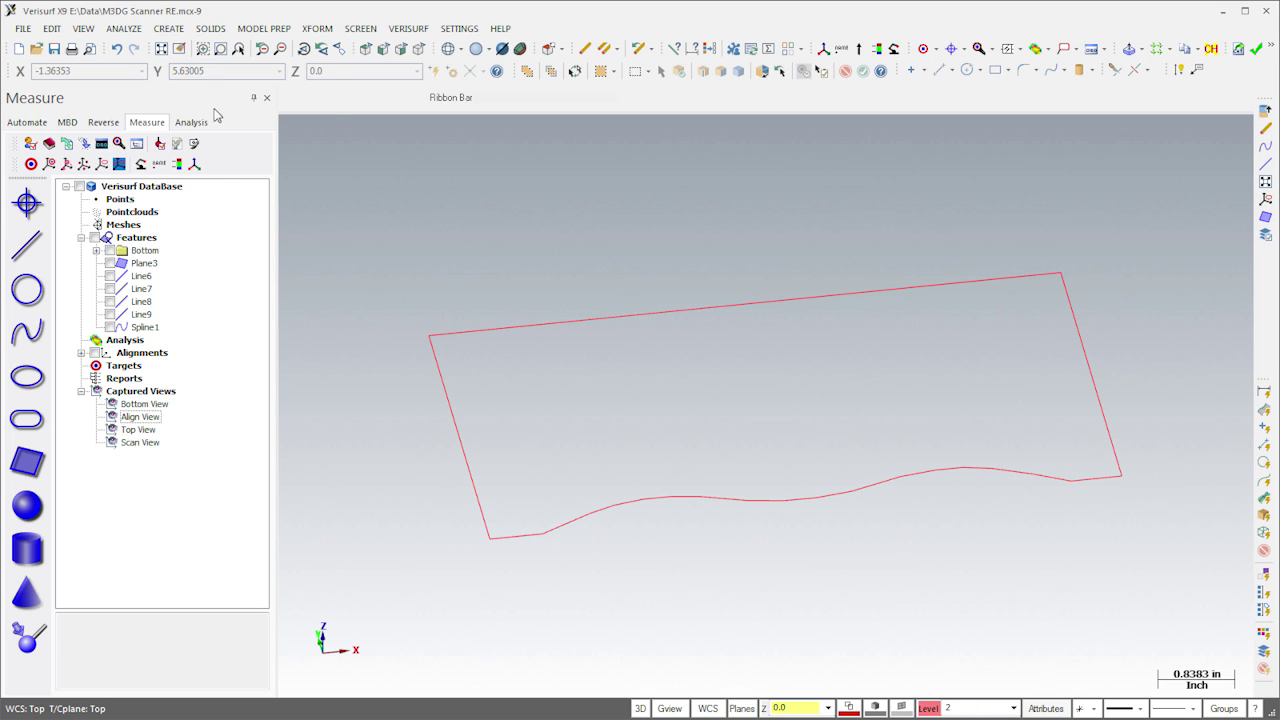
pyautogui.click(209, 30)
pyautogui.click(222, 47)
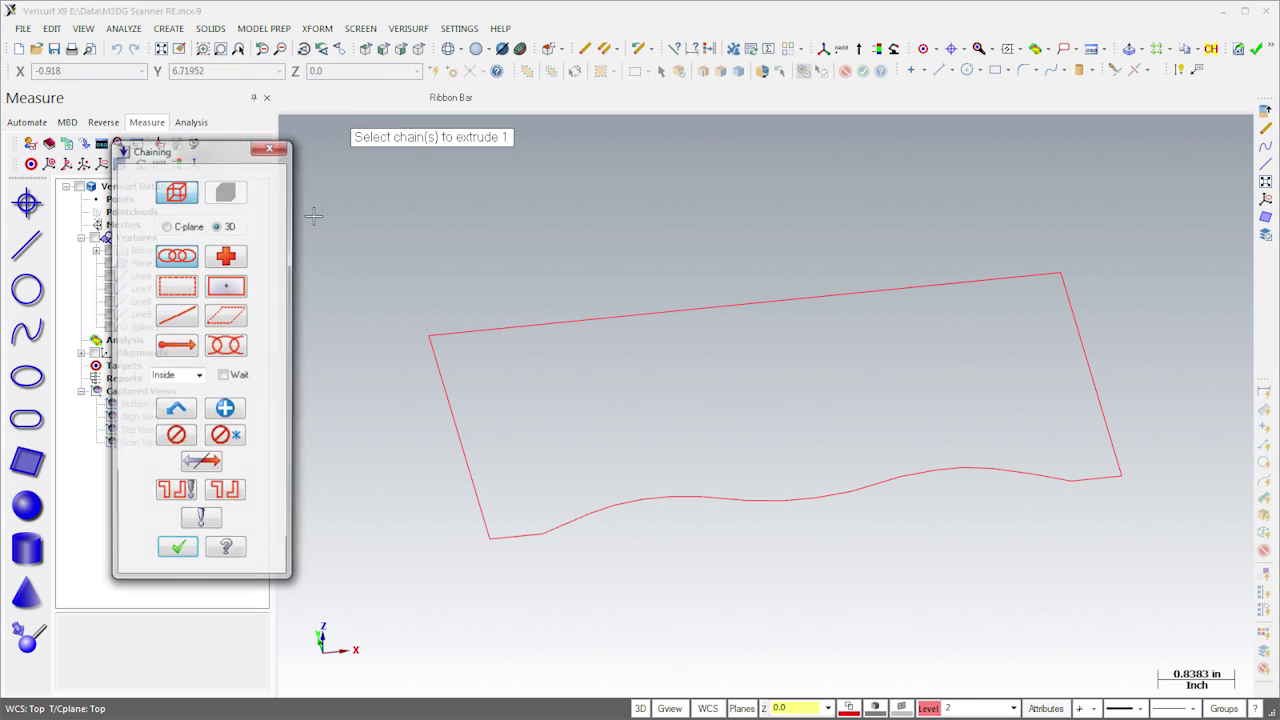
pyautogui.click(430, 345)
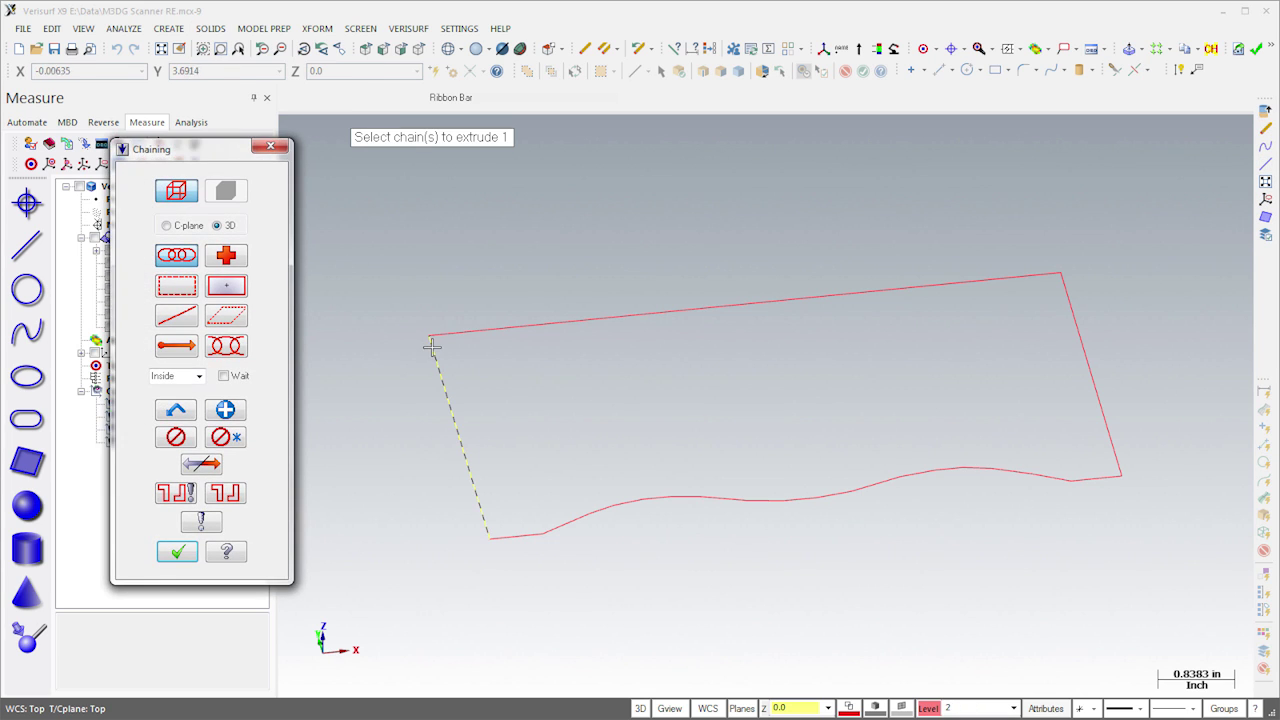
pyautogui.click(178, 553)
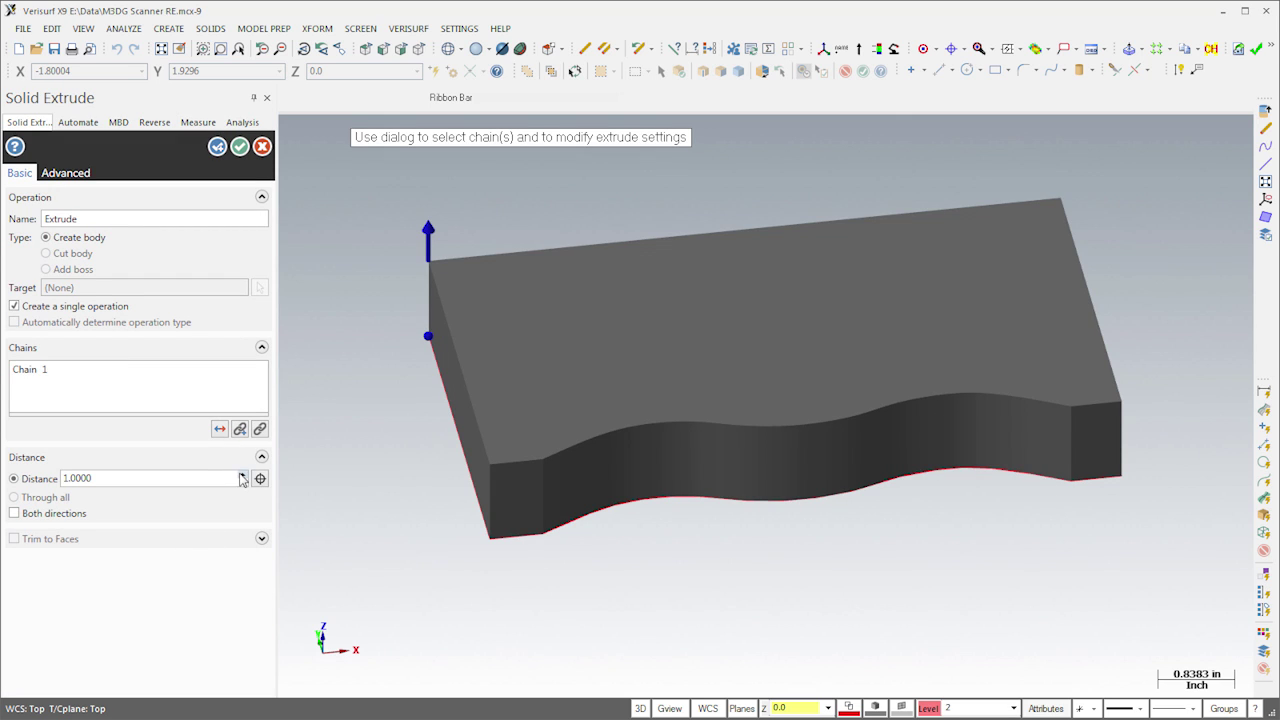
pyautogui.click(242, 476)
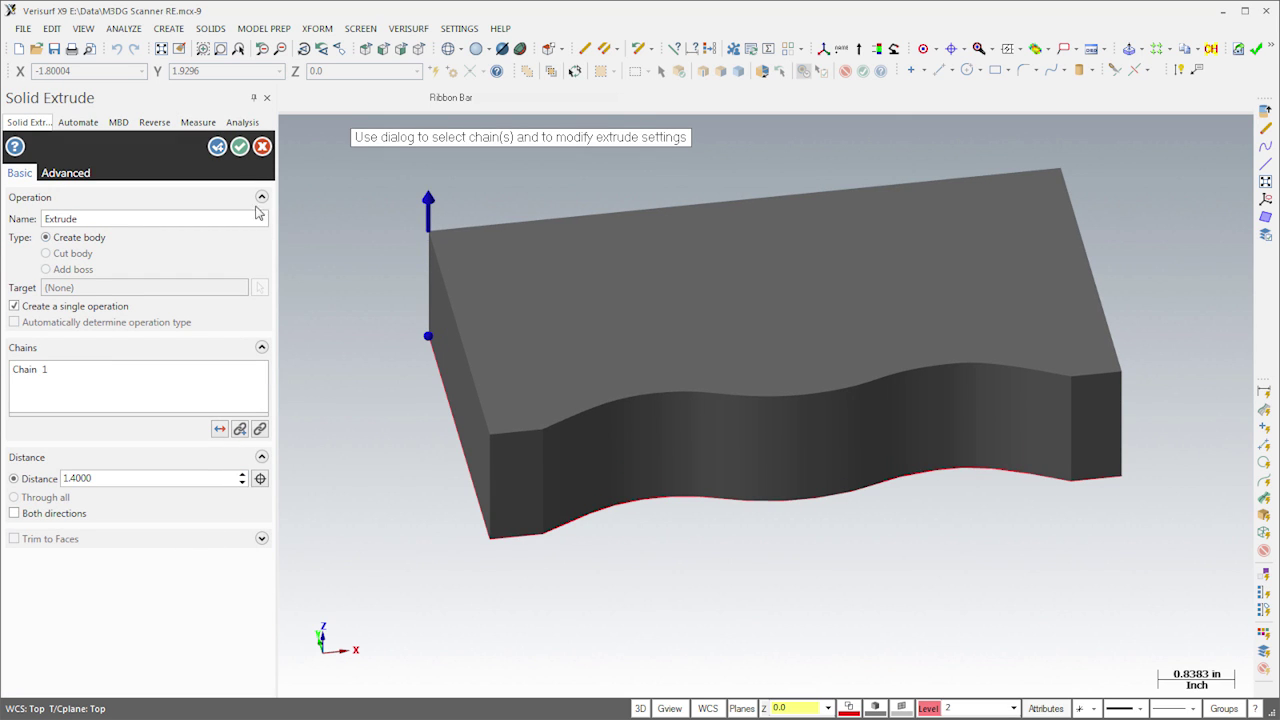
pyautogui.click(240, 147)
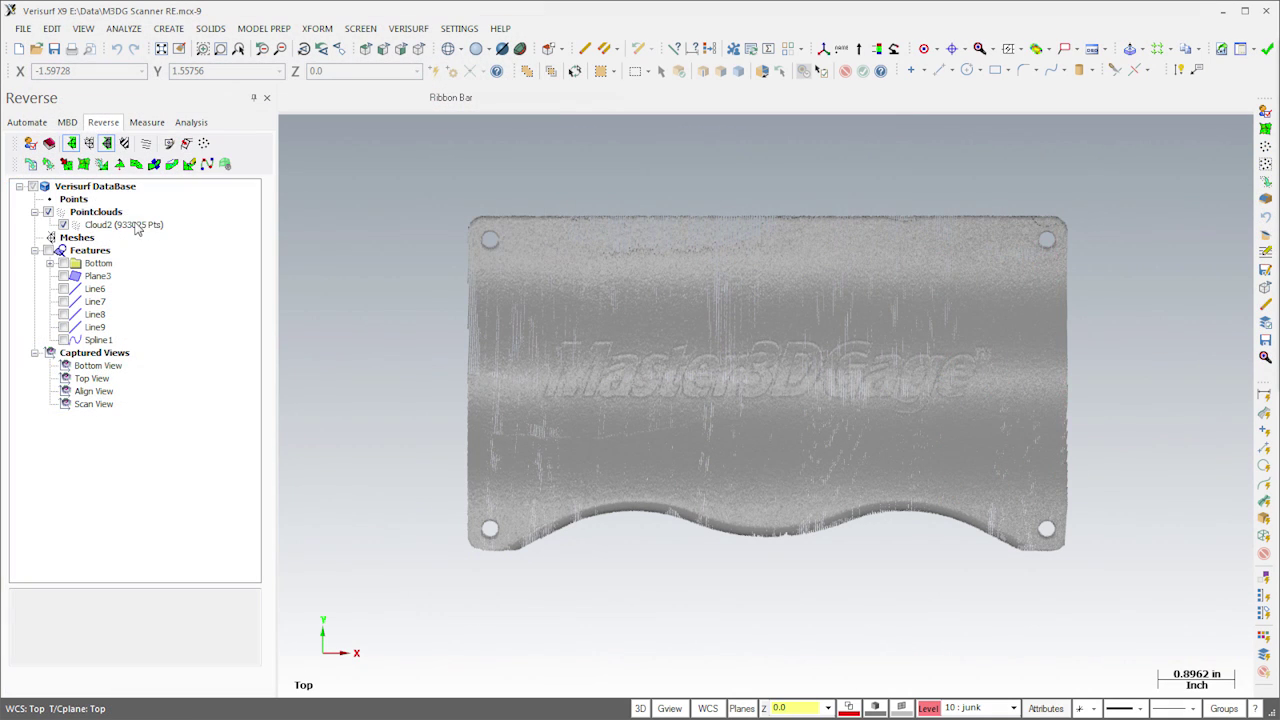
# Filter Cloud2 down to 8760 points and delete its stray bottom-edge points
pyautogui.rightClick(136, 226)
pyautogui.moveTo(183, 257)
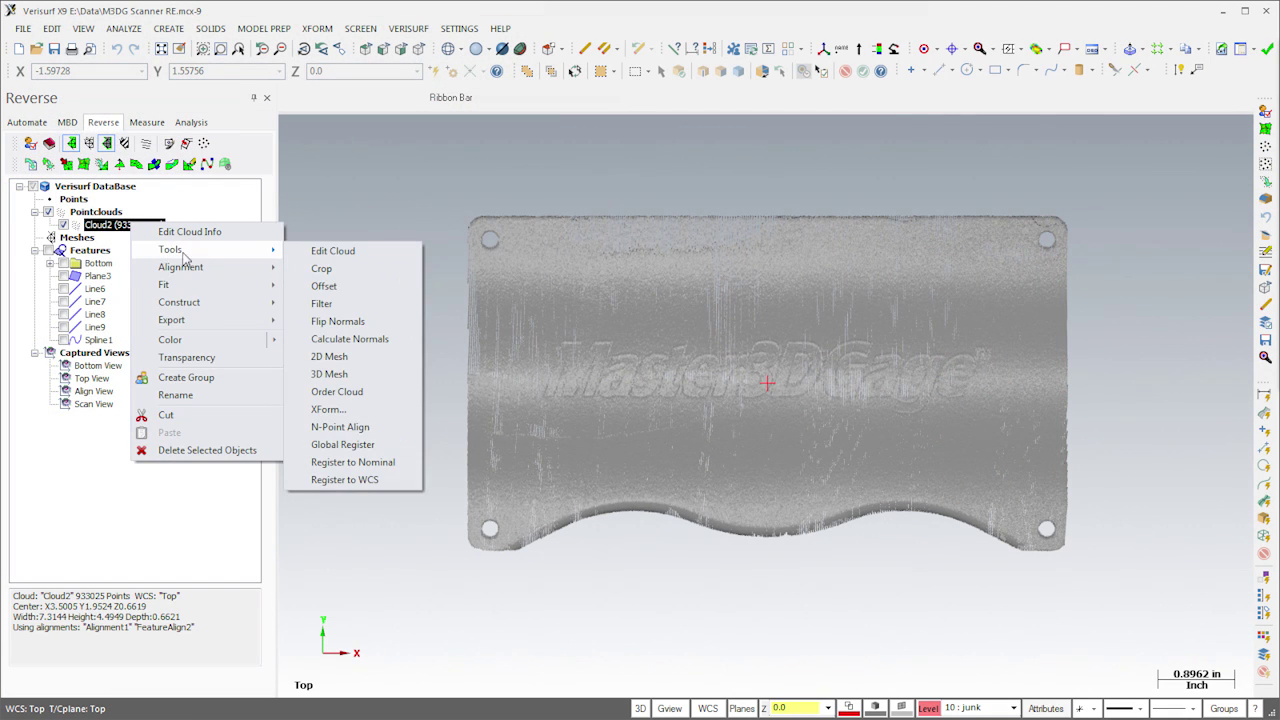
pyautogui.click(322, 304)
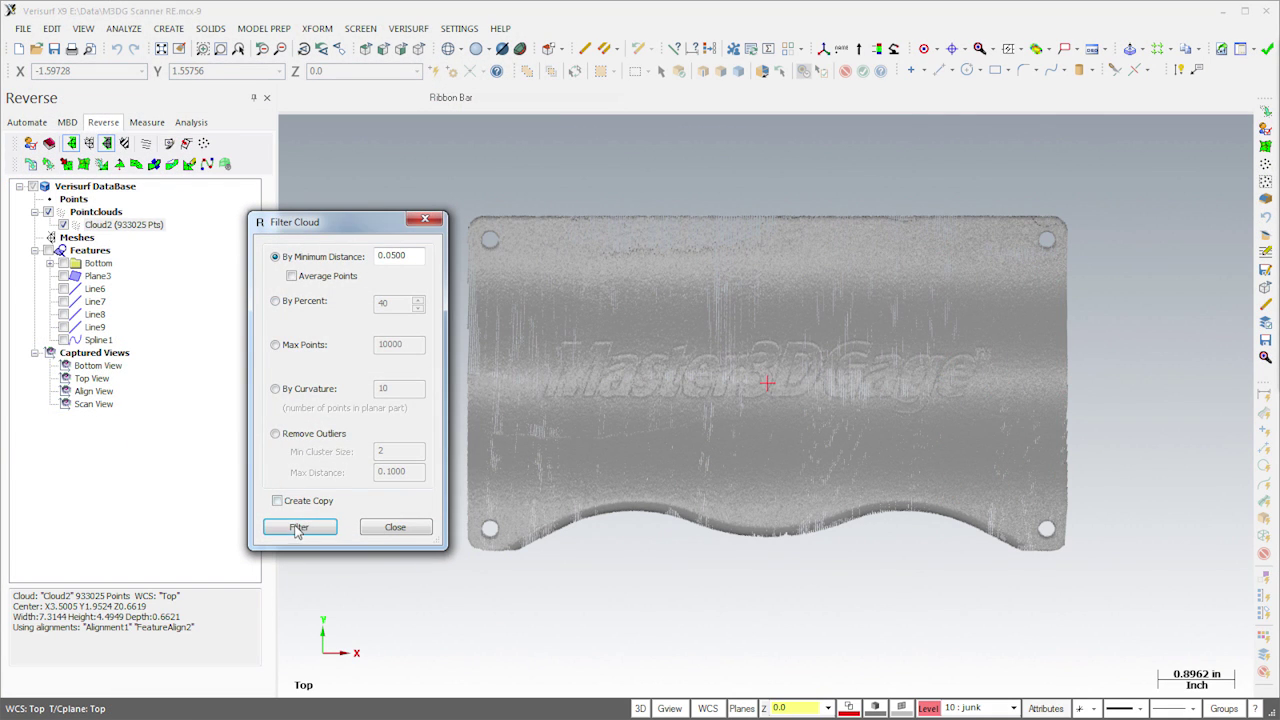
pyautogui.click(298, 528)
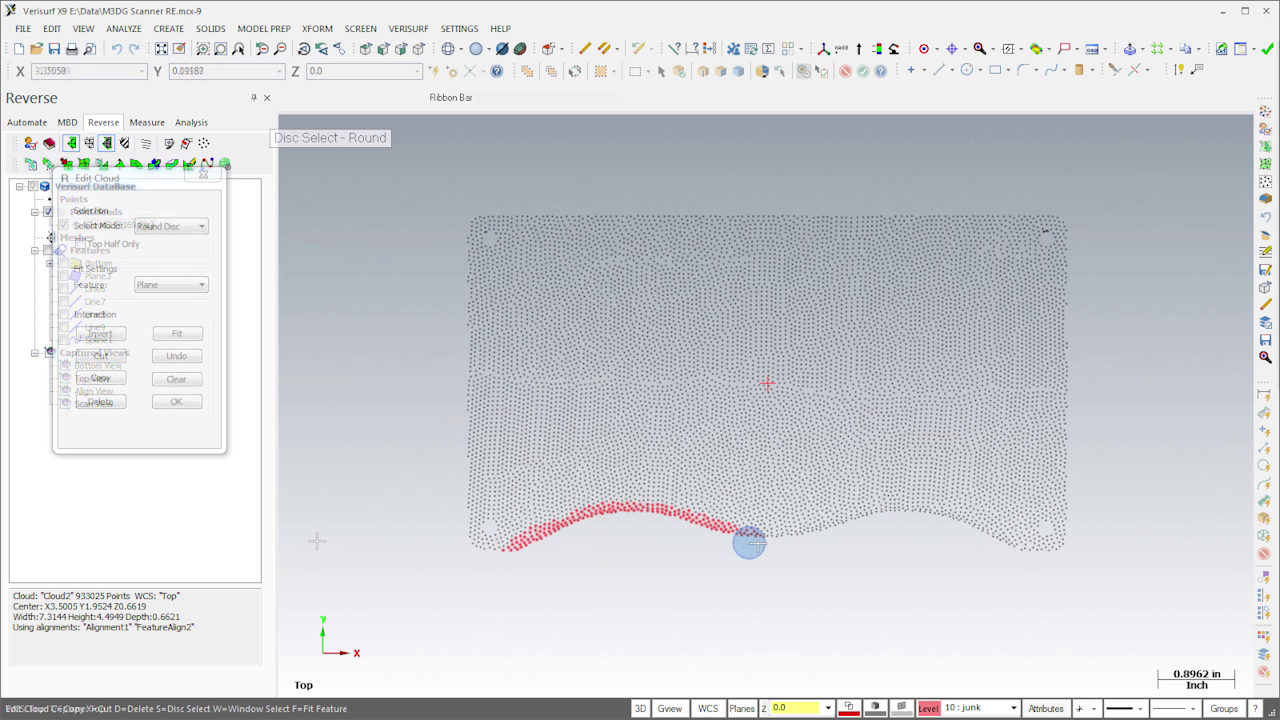
pyautogui.moveTo(749, 540); pyautogui.dragTo(810, 535)
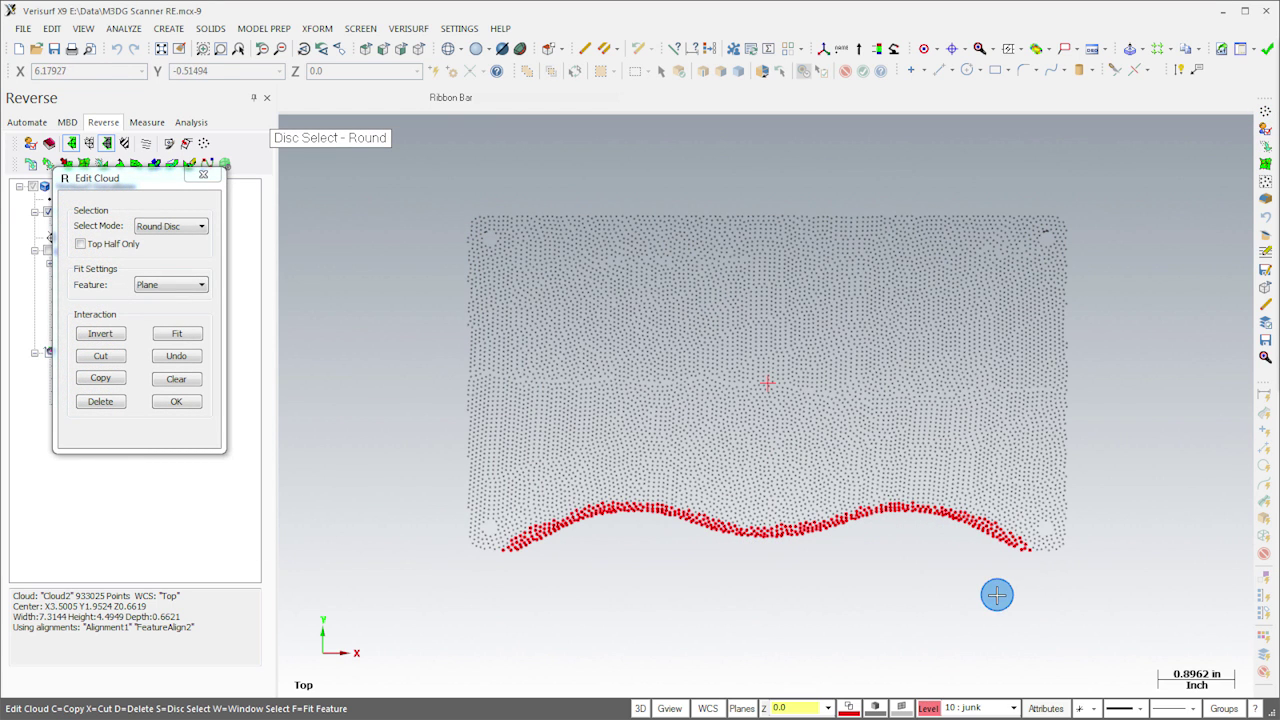
pyautogui.click(100, 403)
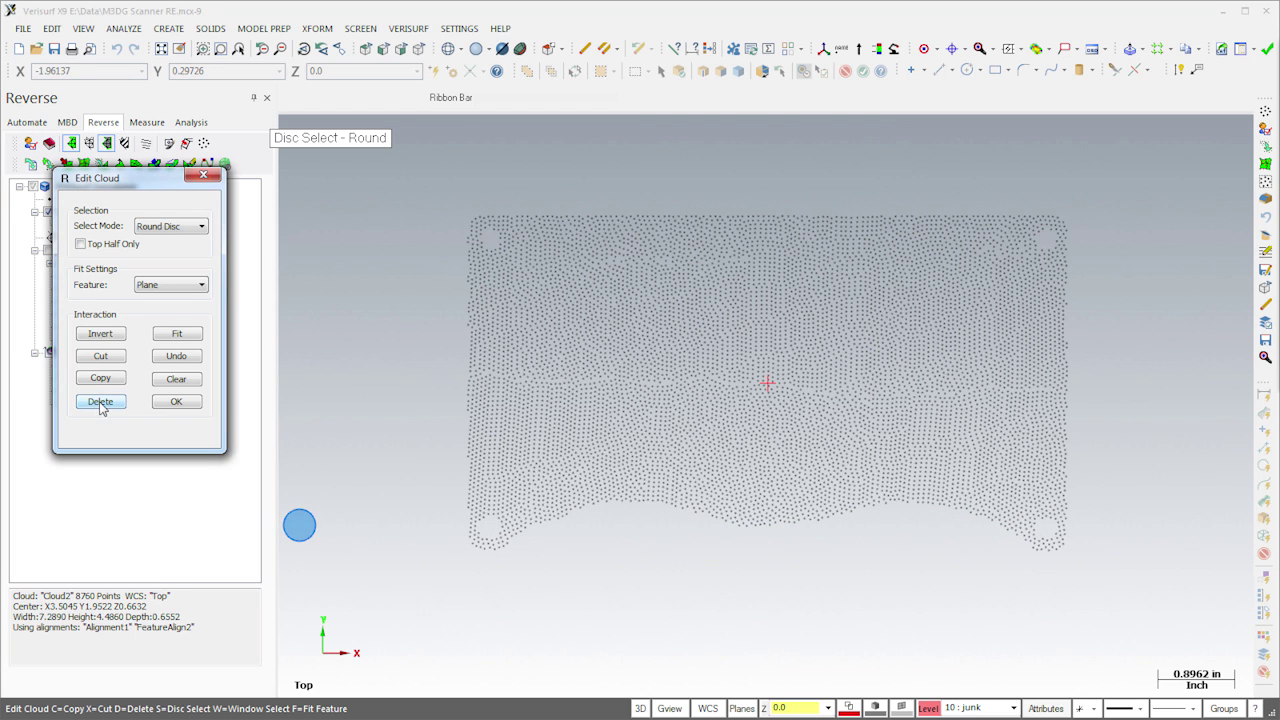
pyautogui.press('Escape')
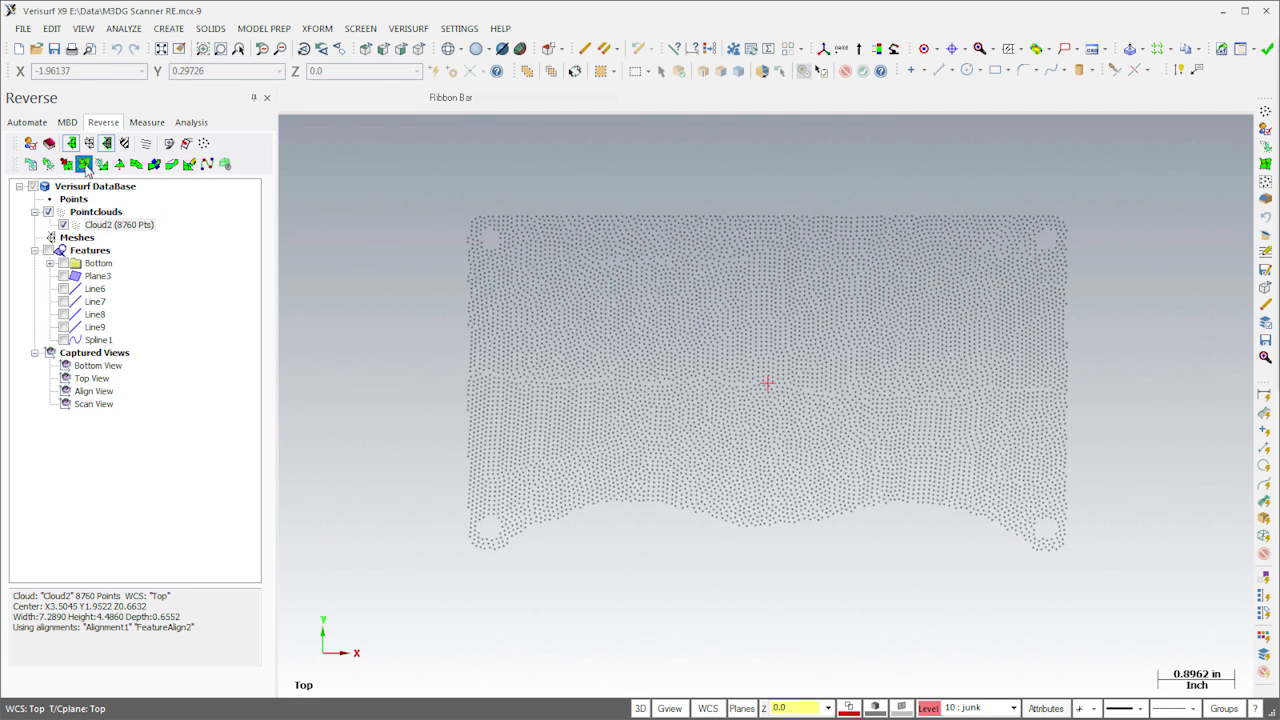
# Fit a Surface Patch to Cloud2 extending 0.25 beyond the solid, then restore Top View
pyautogui.click(84, 165)
pyautogui.moveTo(108, 40); pyautogui.dragTo(328, 222)
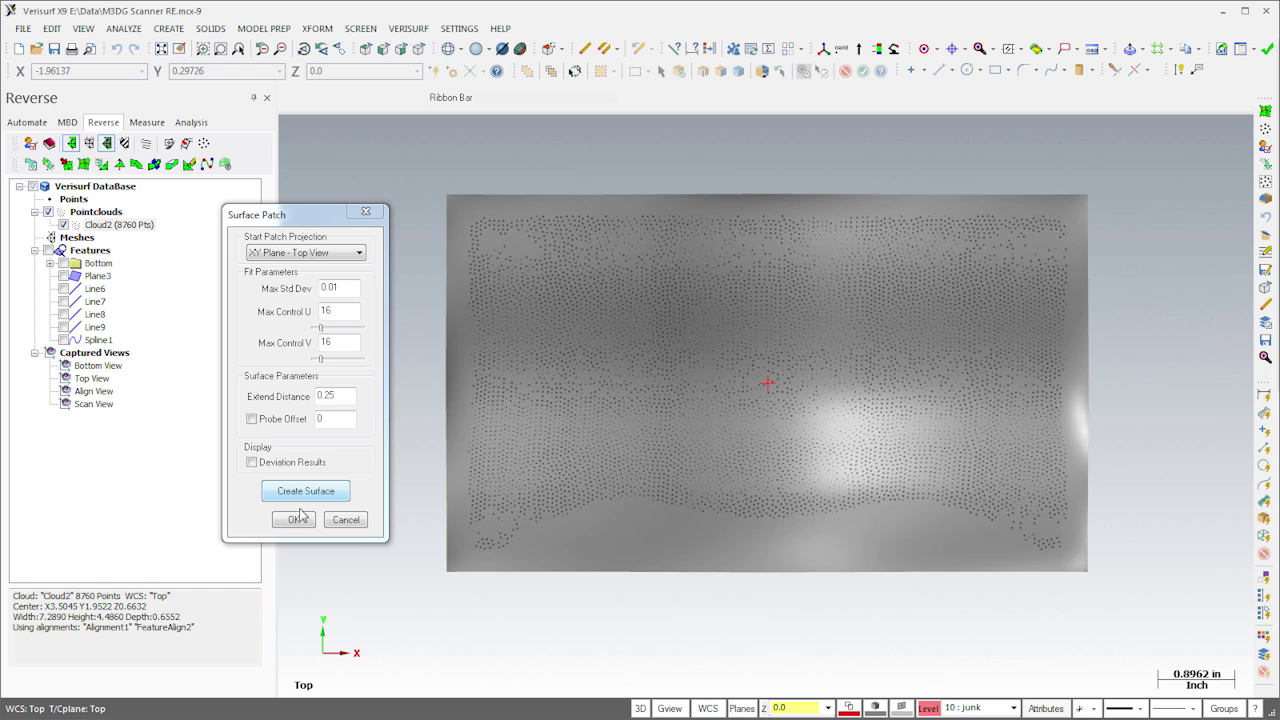
pyautogui.click(293, 520)
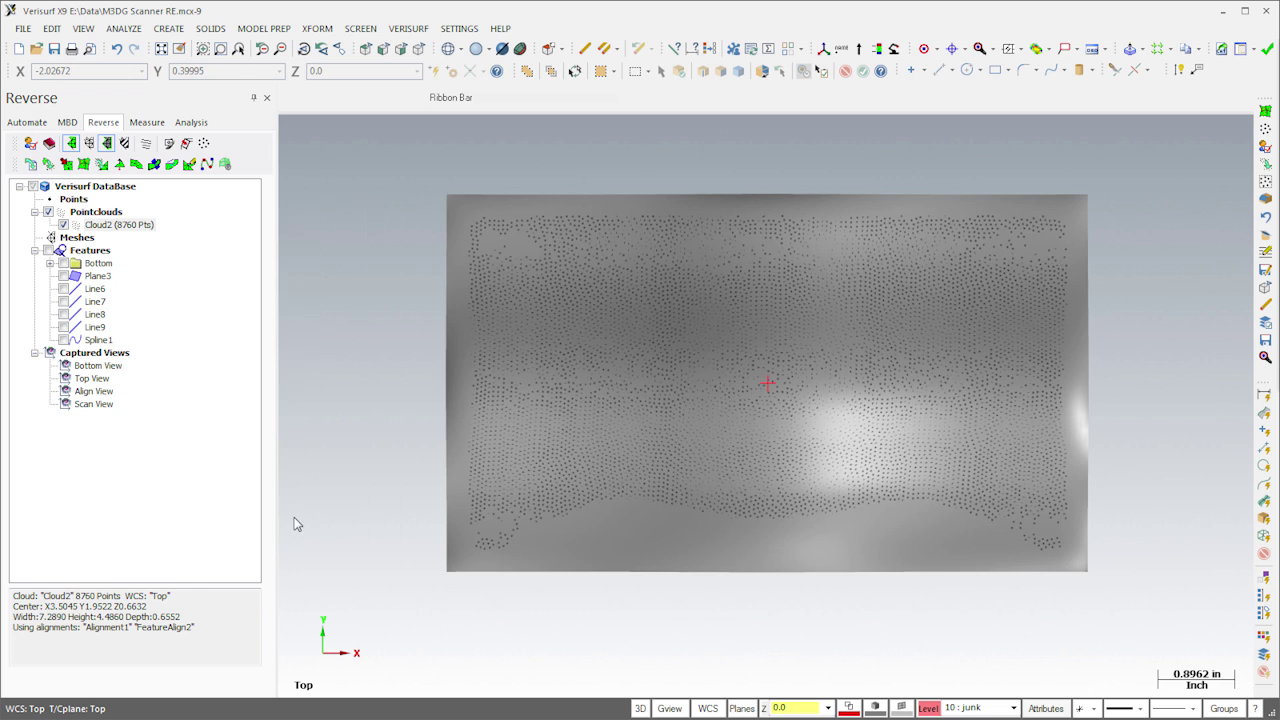
pyautogui.doubleClick(92, 379)
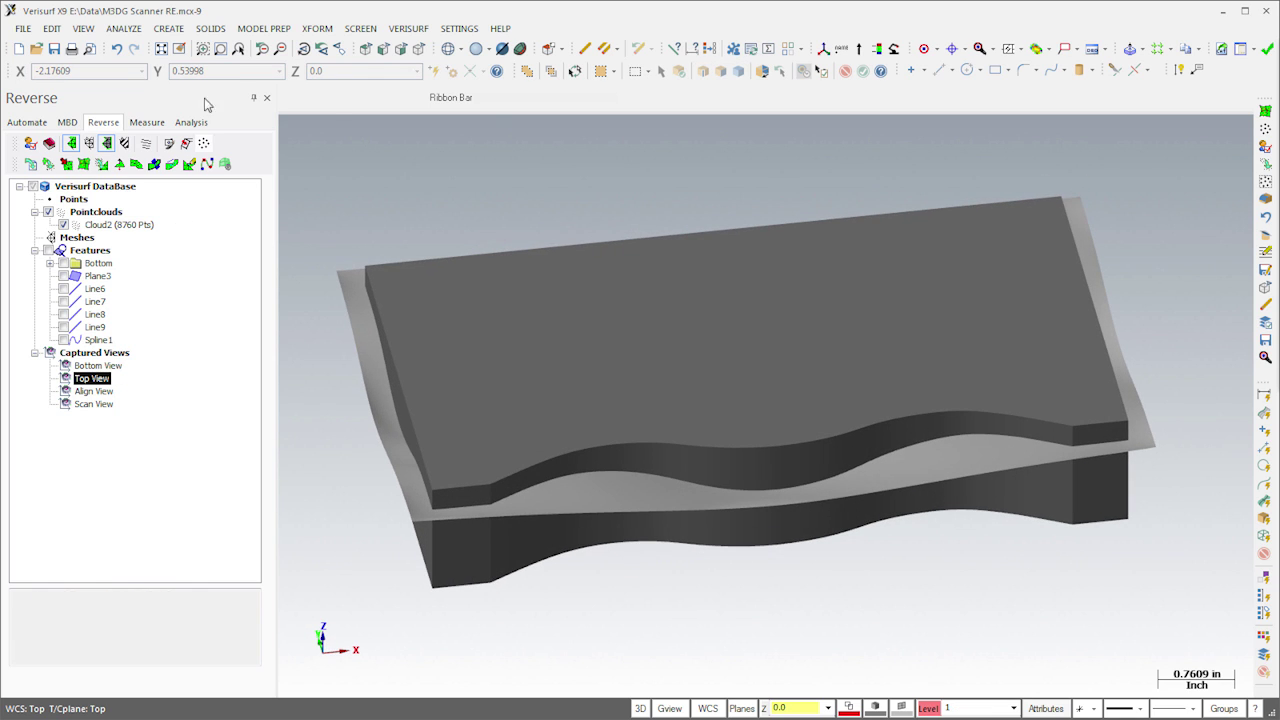
# Trim the extruded solid to the fitted surface patch
pyautogui.click(212, 30)
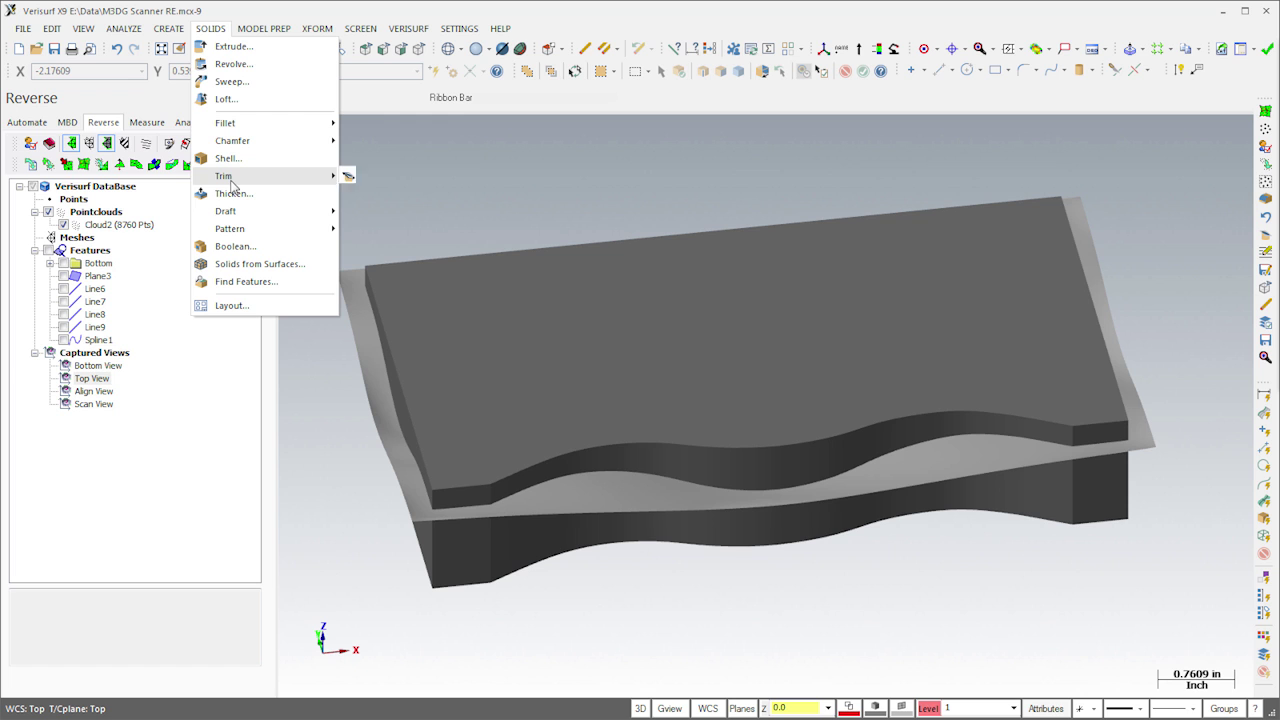
pyautogui.moveTo(332, 176)
pyautogui.click(368, 193)
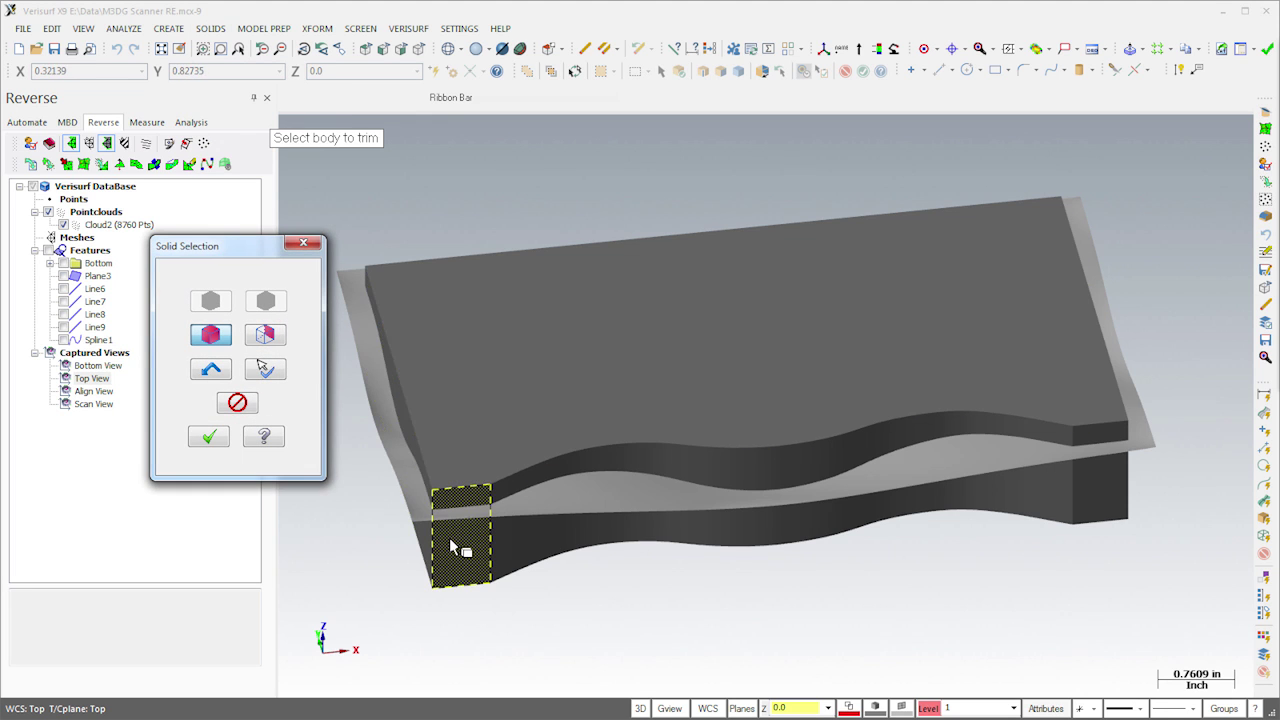
pyautogui.click(212, 440)
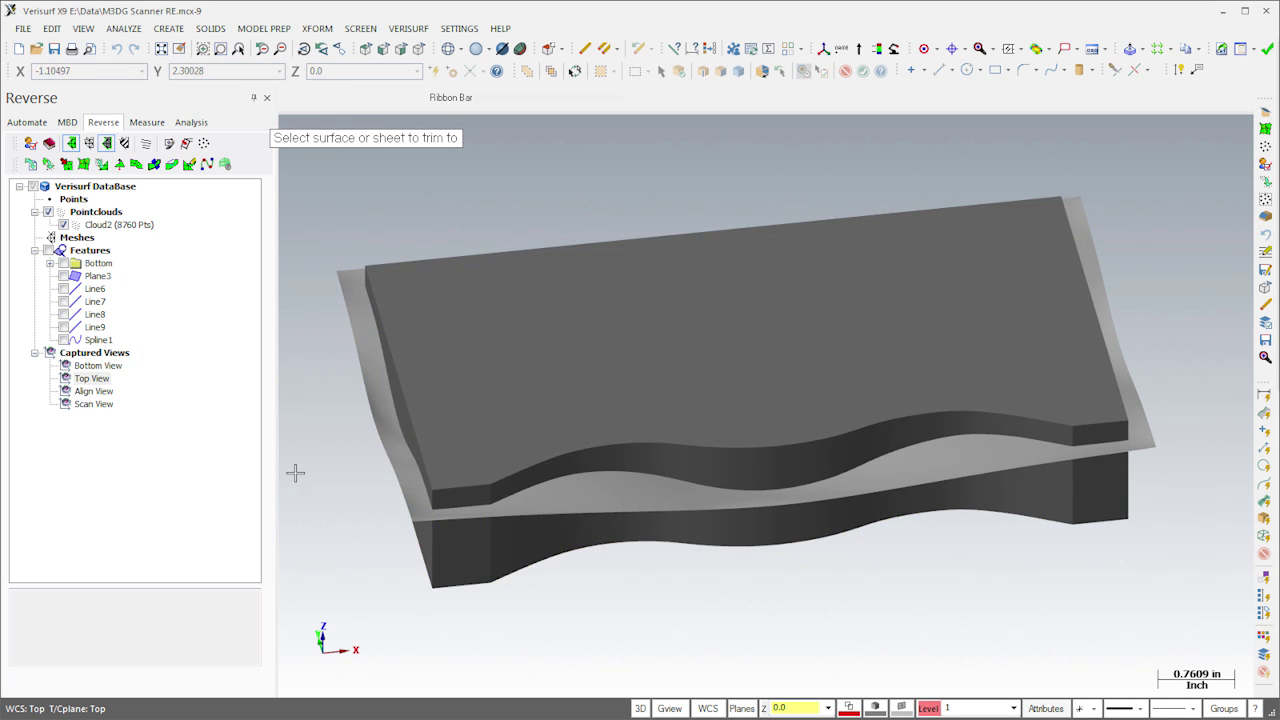
pyautogui.click(418, 512)
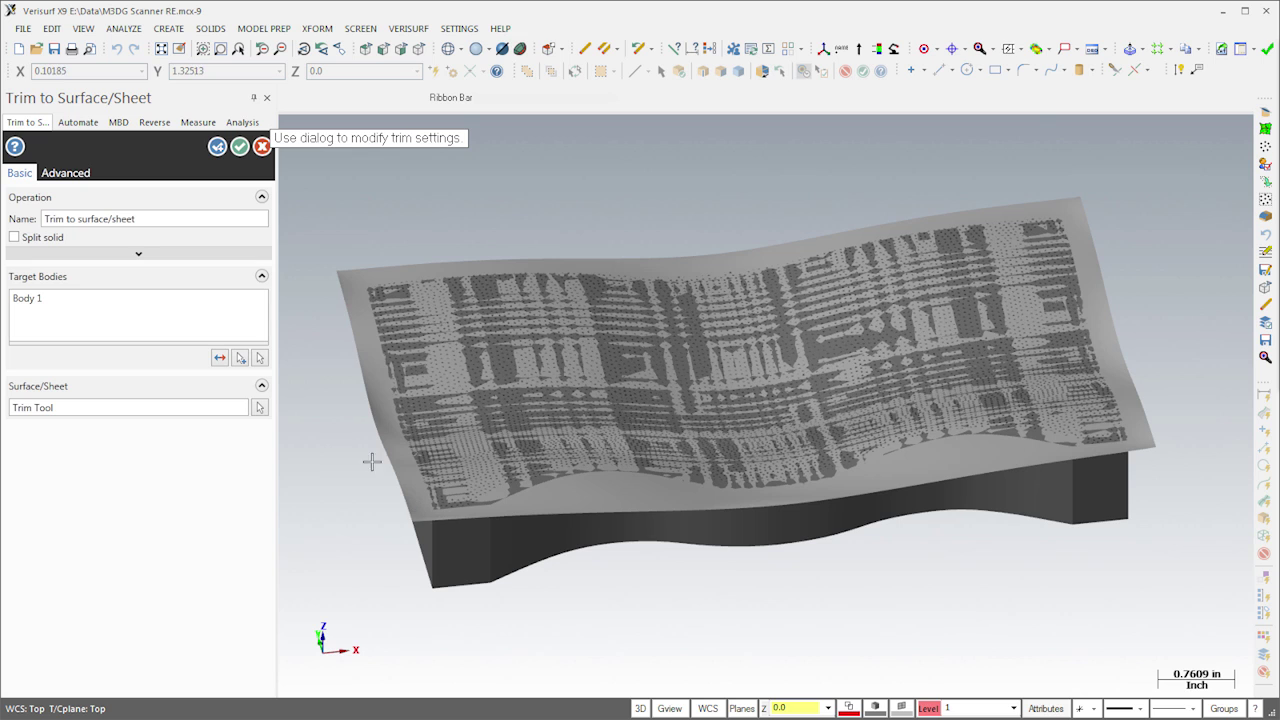
pyautogui.click(239, 148)
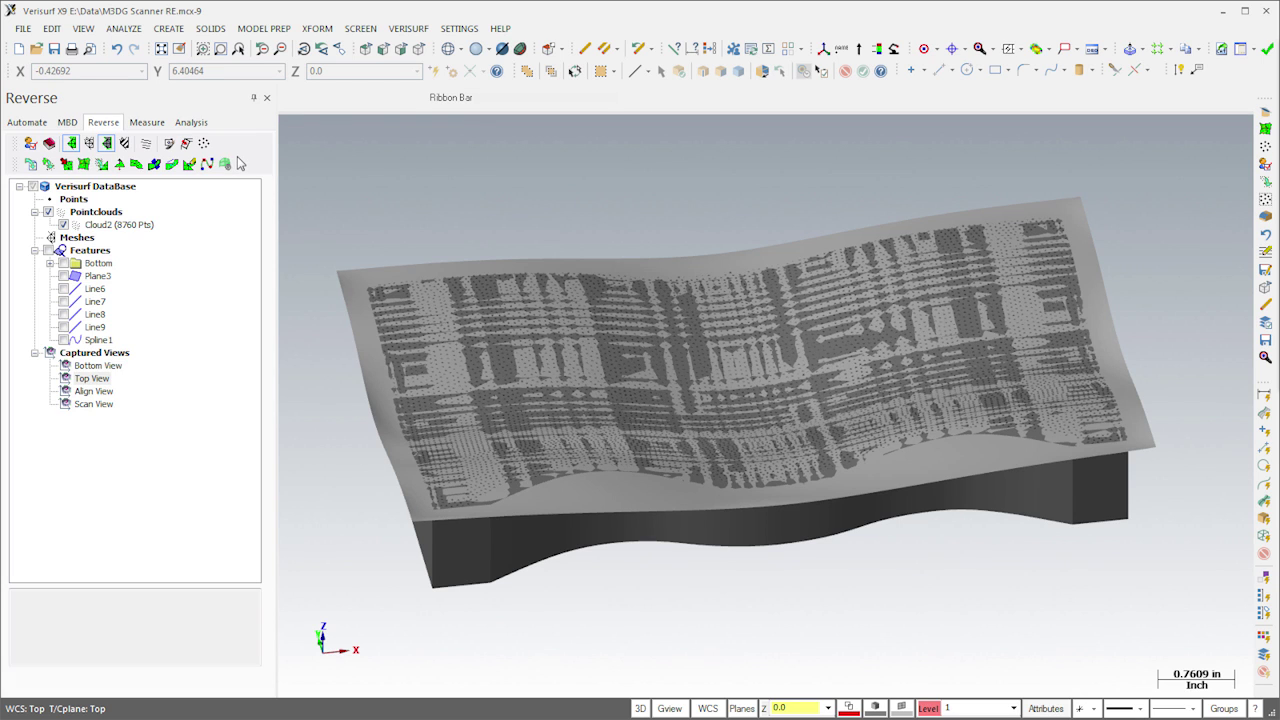
# Hide Cloud2 and the scan mesh so only the solid is visible
pyautogui.click(64, 225)
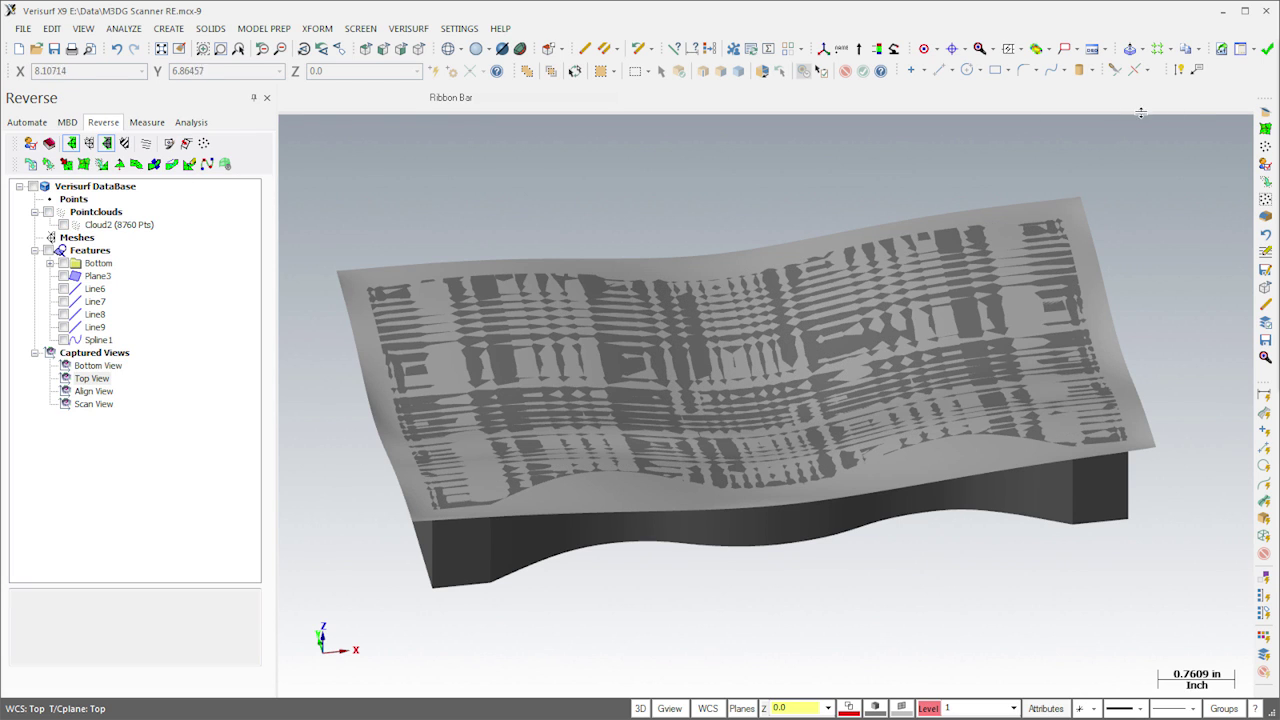
pyautogui.click(51, 237)
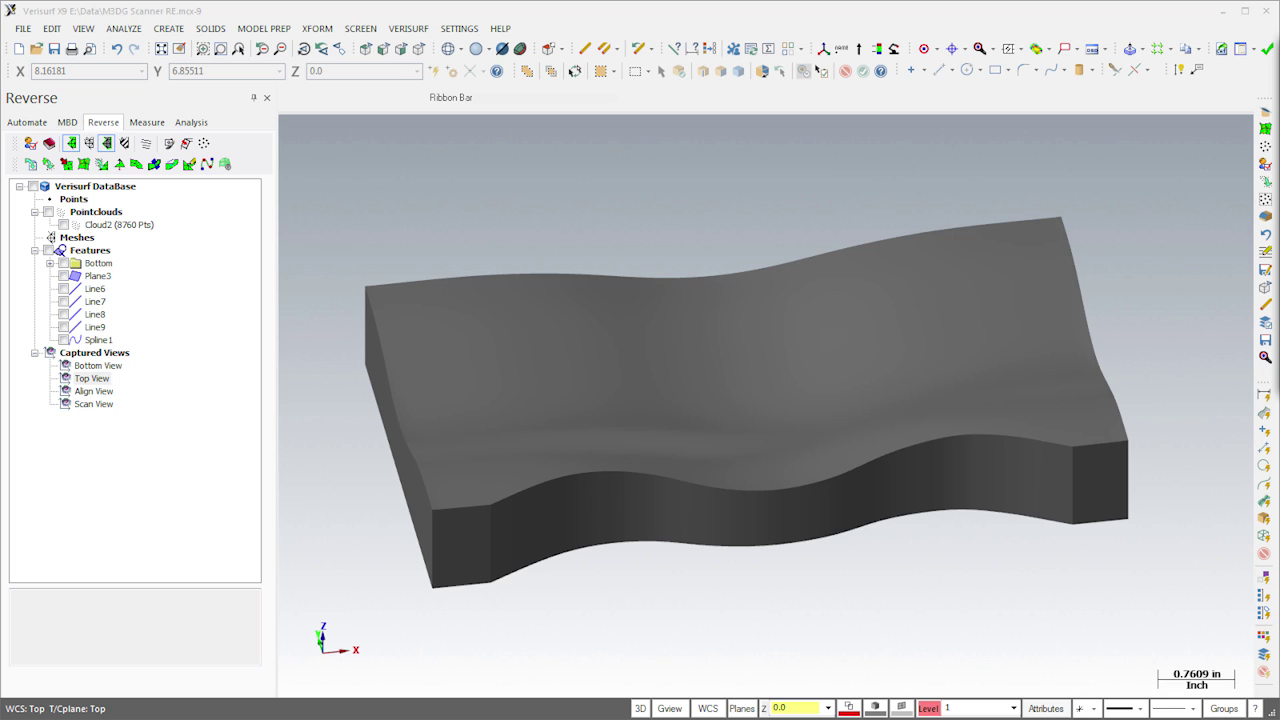
pyautogui.click(211, 30)
# Round the solid's vertical corner edges with a 0.1250 constant-radius fillet
pyautogui.moveTo(229, 122)
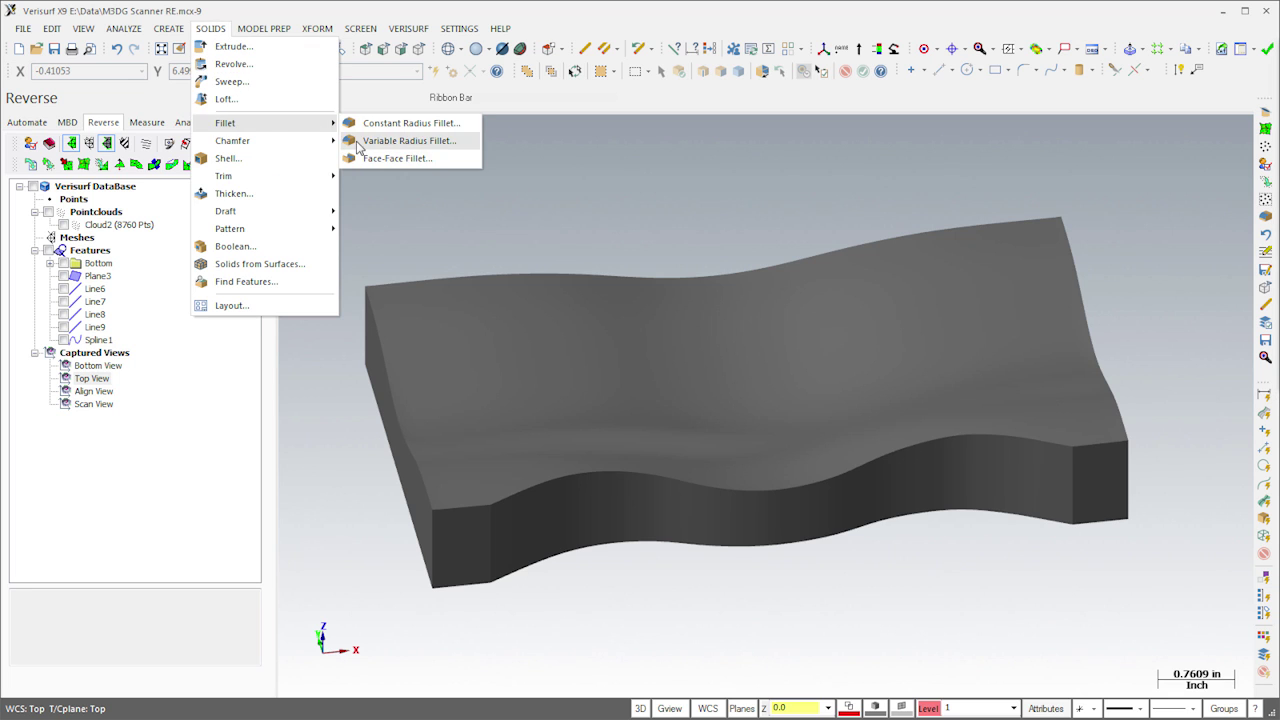
pyautogui.click(360, 143)
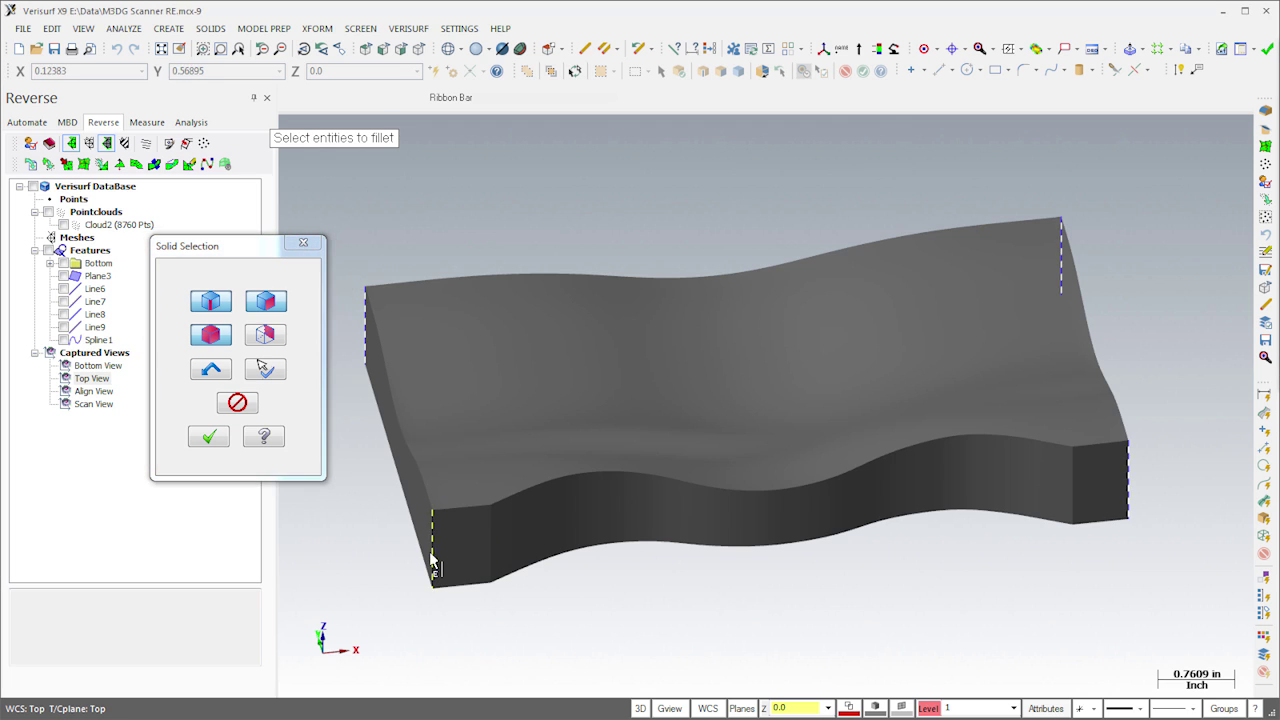
pyautogui.click(224, 442)
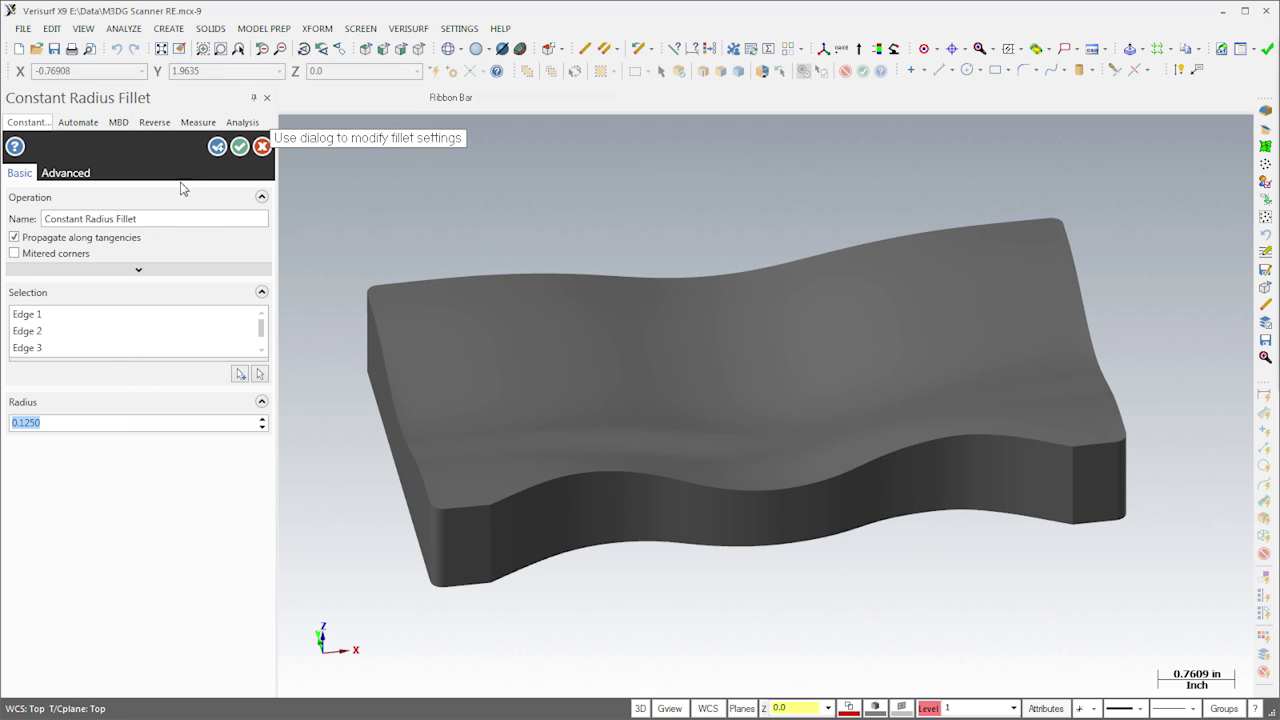
pyautogui.click(217, 148)
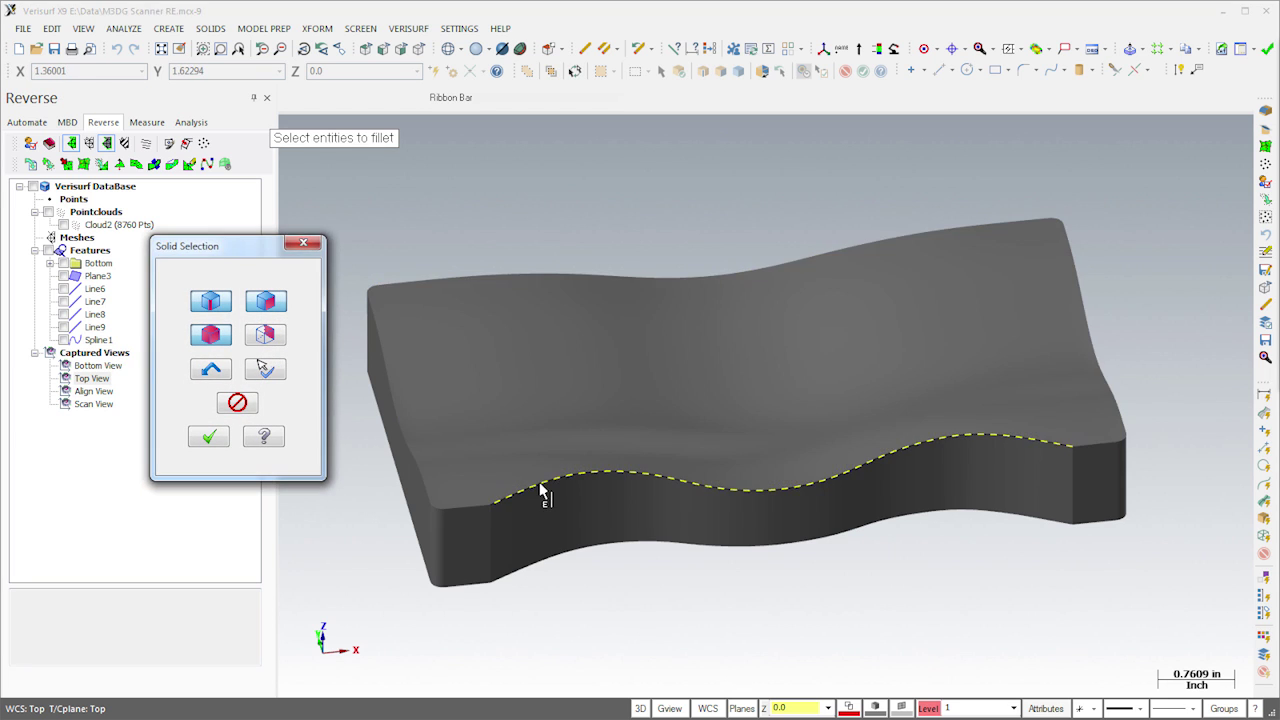
# Fillet the wavy front top edge at 0.100 radius
pyautogui.click(380, 478)
pyautogui.click(209, 437)
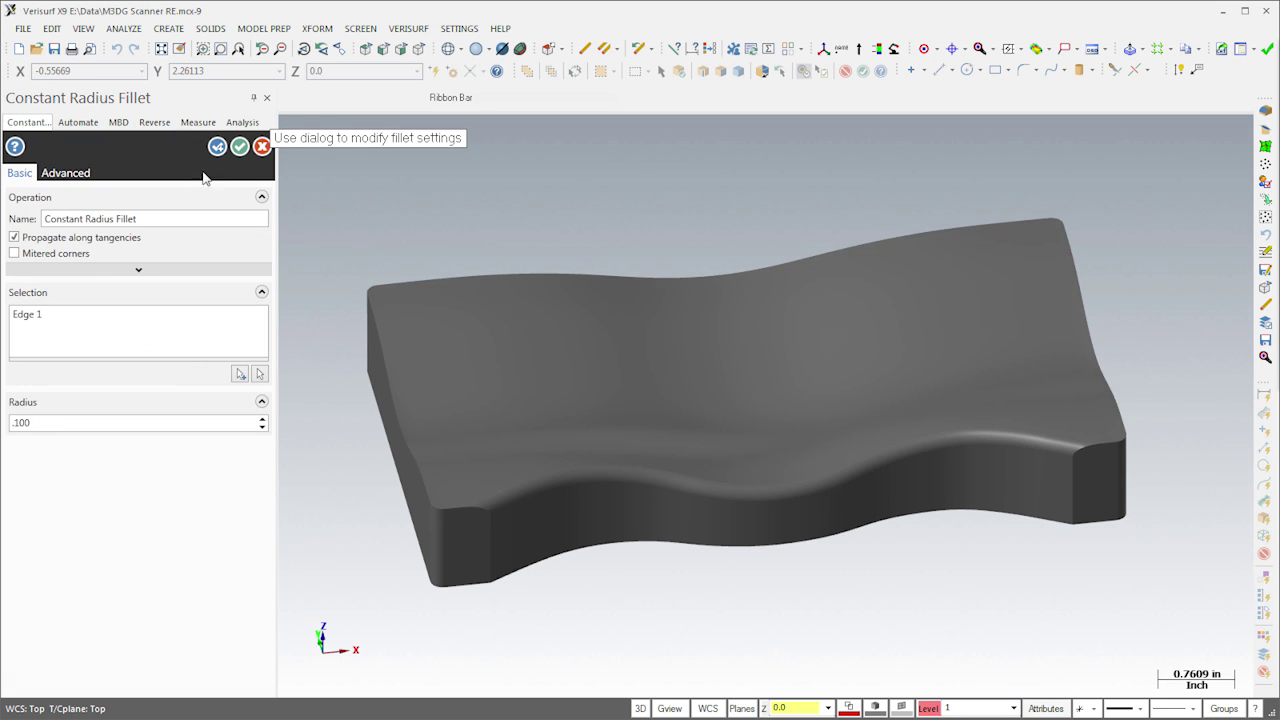
pyautogui.click(239, 148)
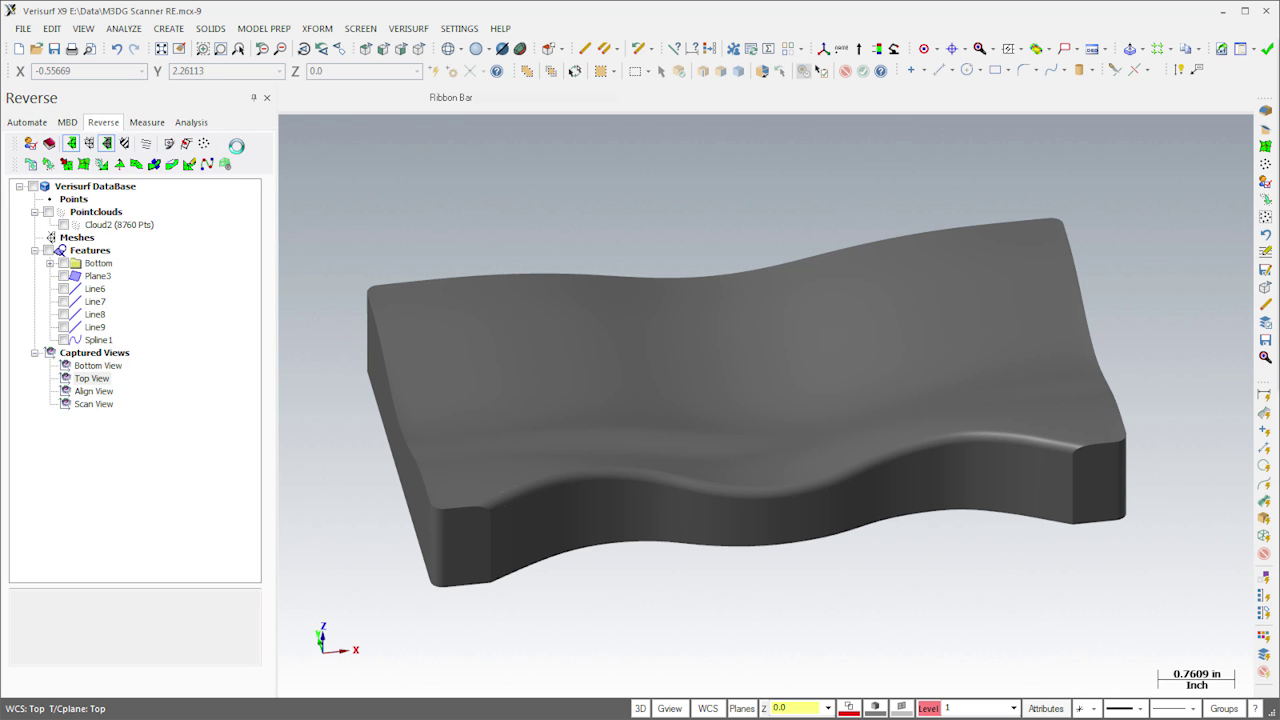
pyautogui.doubleClick(95, 366)
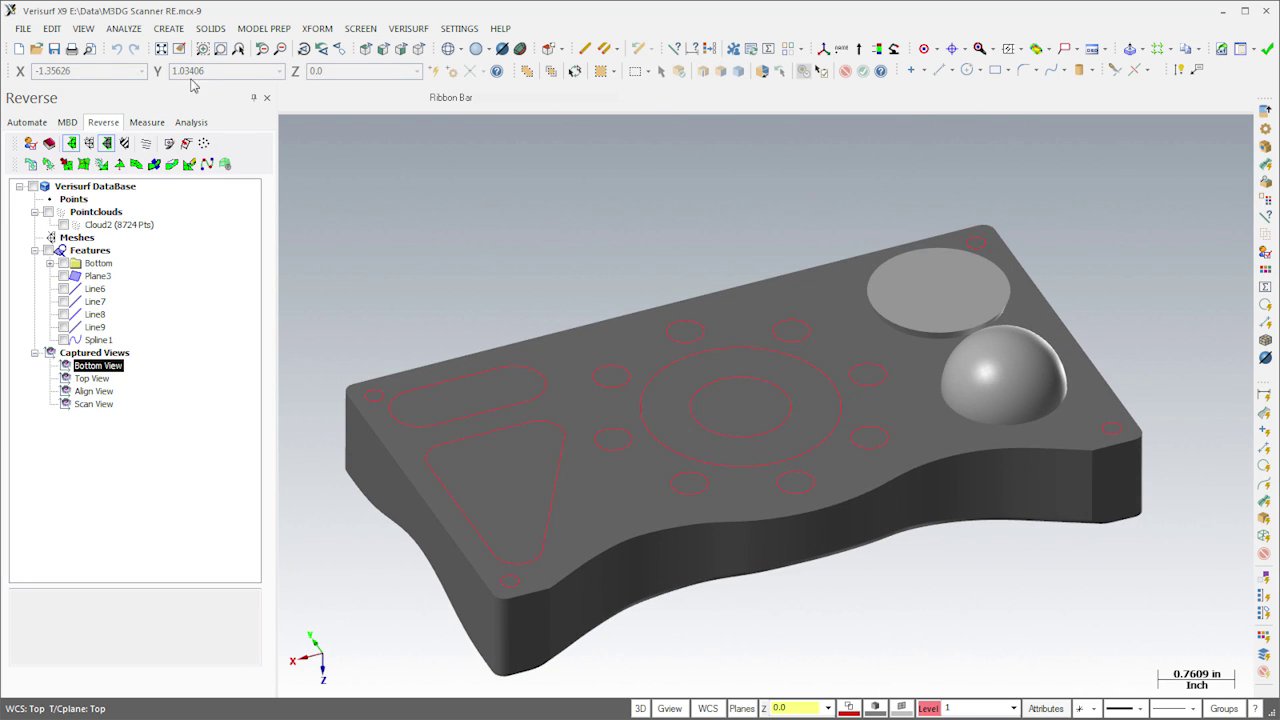
# Cut the slot, hole circles and triangle outlines into the bottom face as 0.3750-deep extrusions
pyautogui.click(210, 29)
pyautogui.click(230, 46)
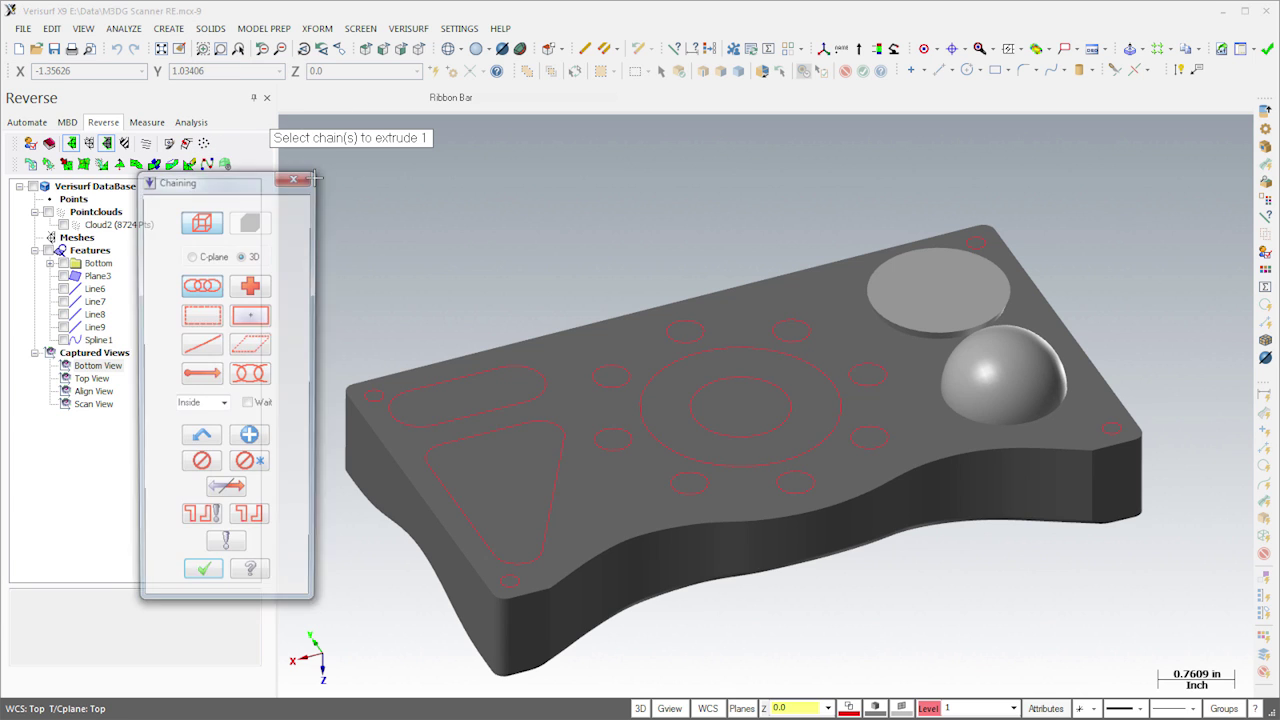
pyautogui.click(438, 384)
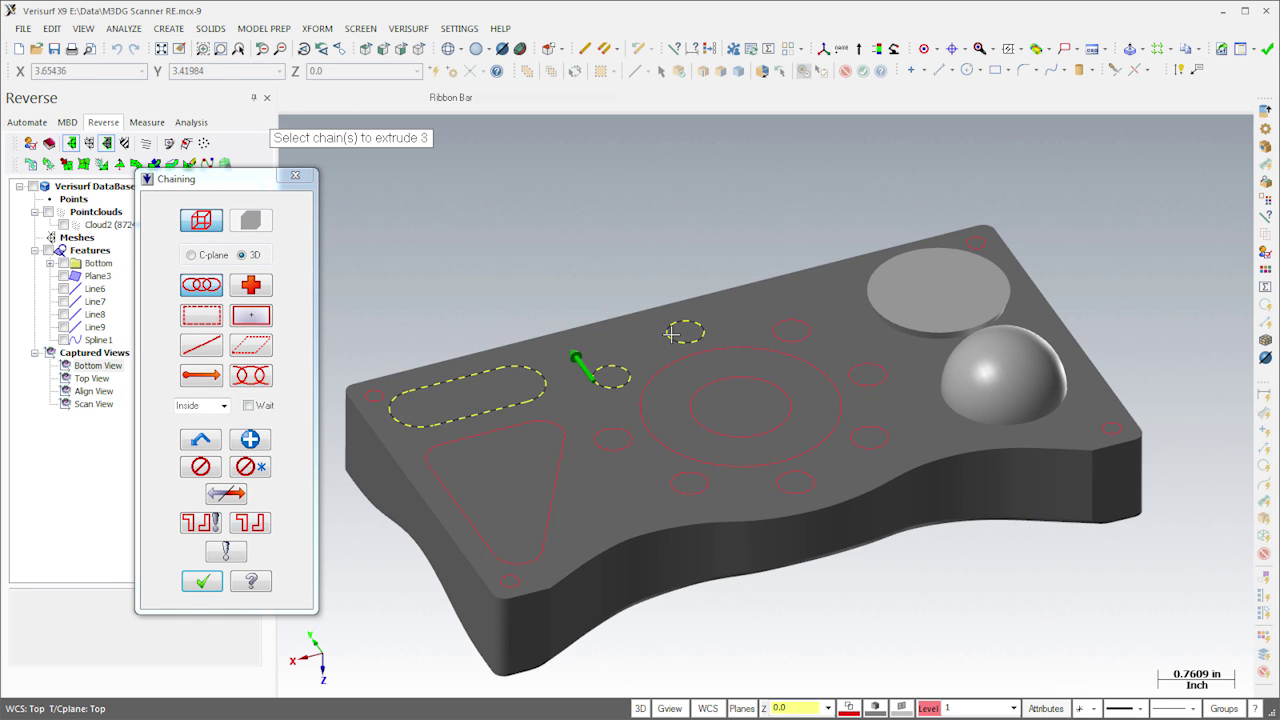
pyautogui.click(860, 378)
pyautogui.click(876, 426)
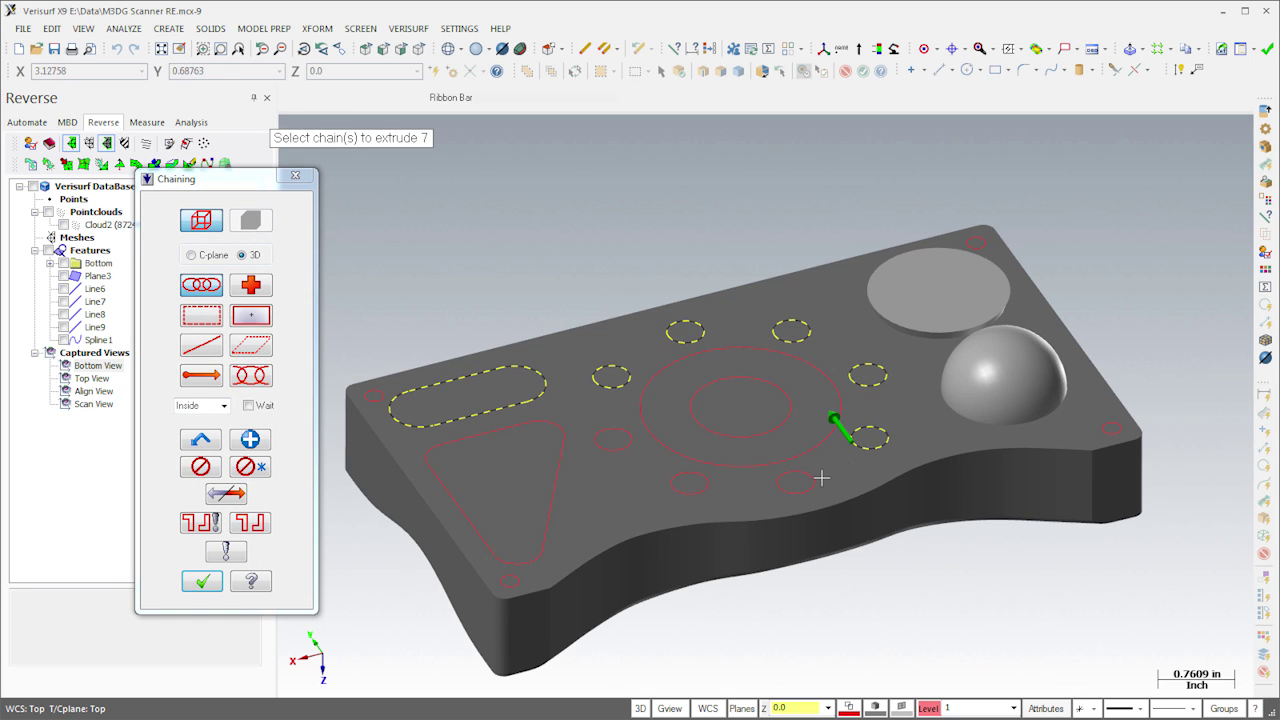
pyautogui.click(795, 476)
pyautogui.click(679, 492)
pyautogui.click(620, 443)
pyautogui.click(556, 480)
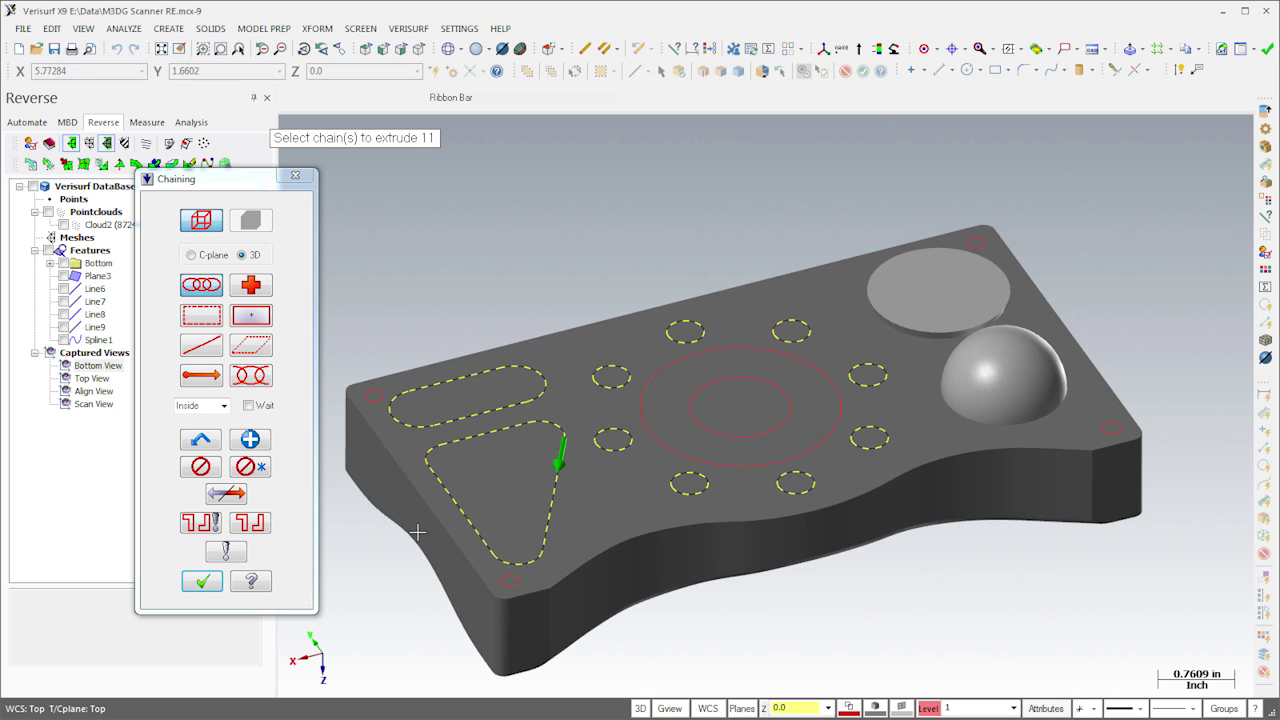
pyautogui.click(202, 582)
pyautogui.press('Return')
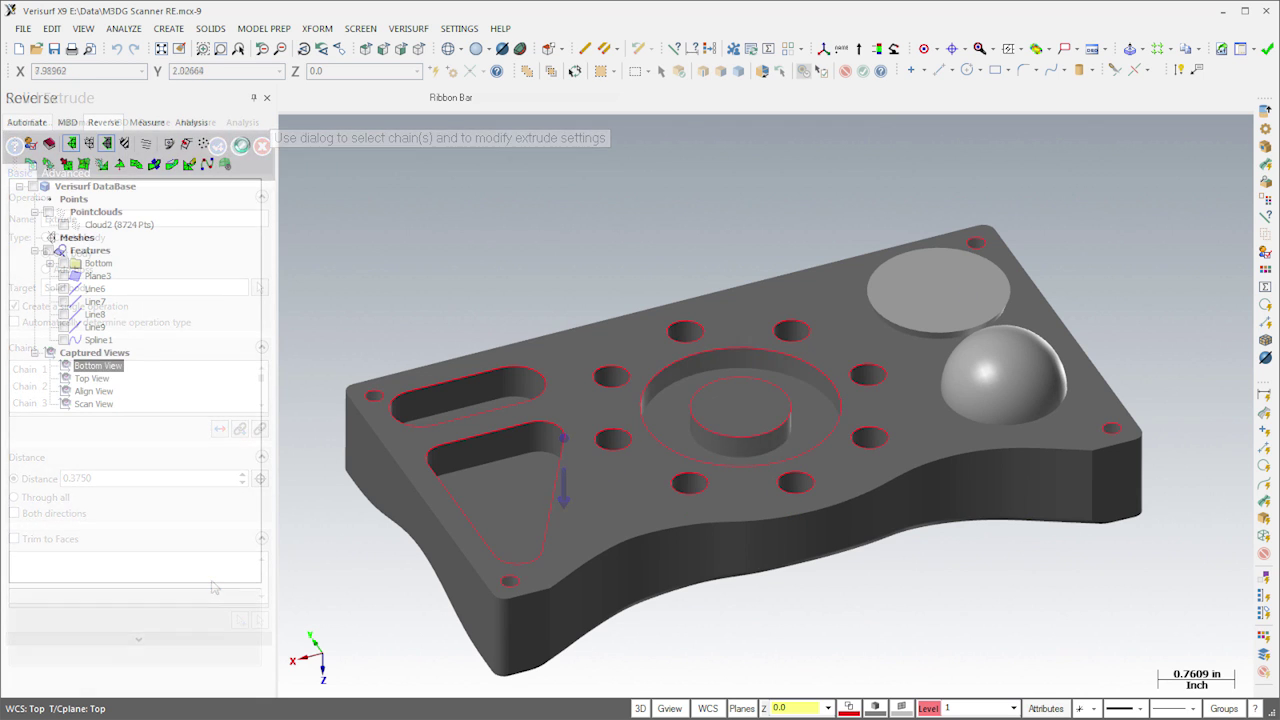
# Boolean-subtract the cylinder and hemisphere tool bodies from the part
pyautogui.click(211, 29)
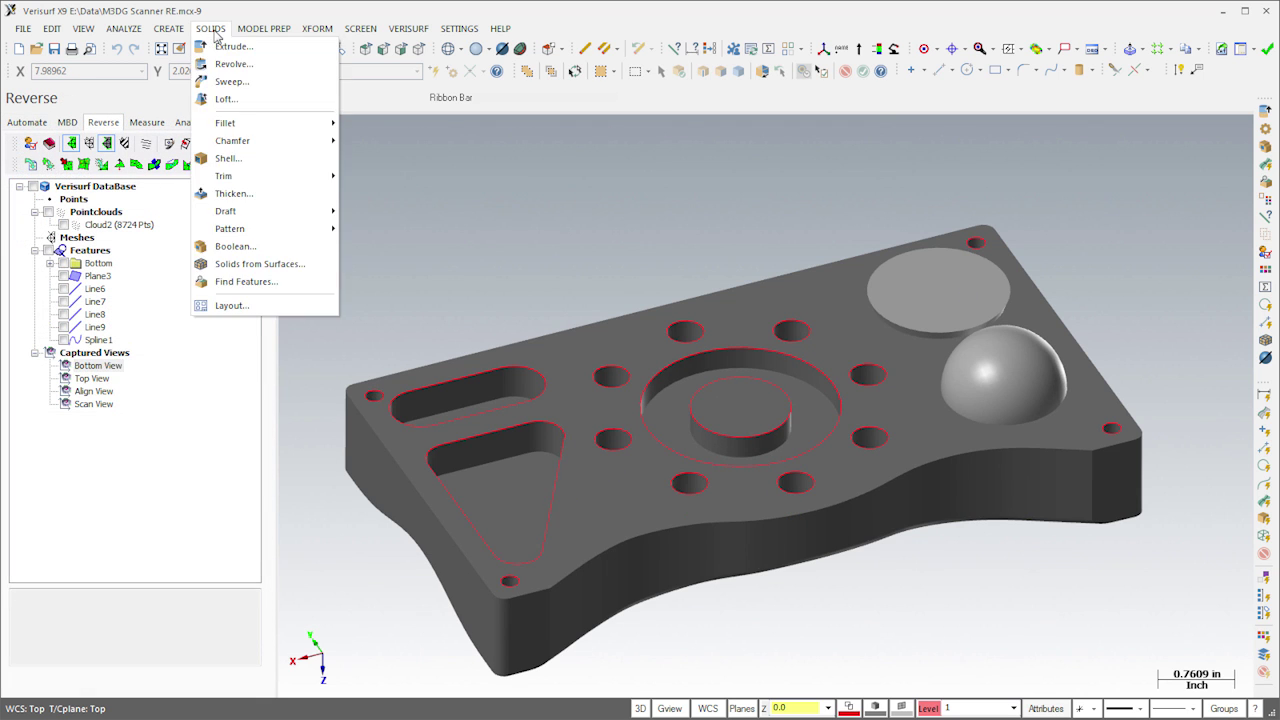
pyautogui.click(237, 247)
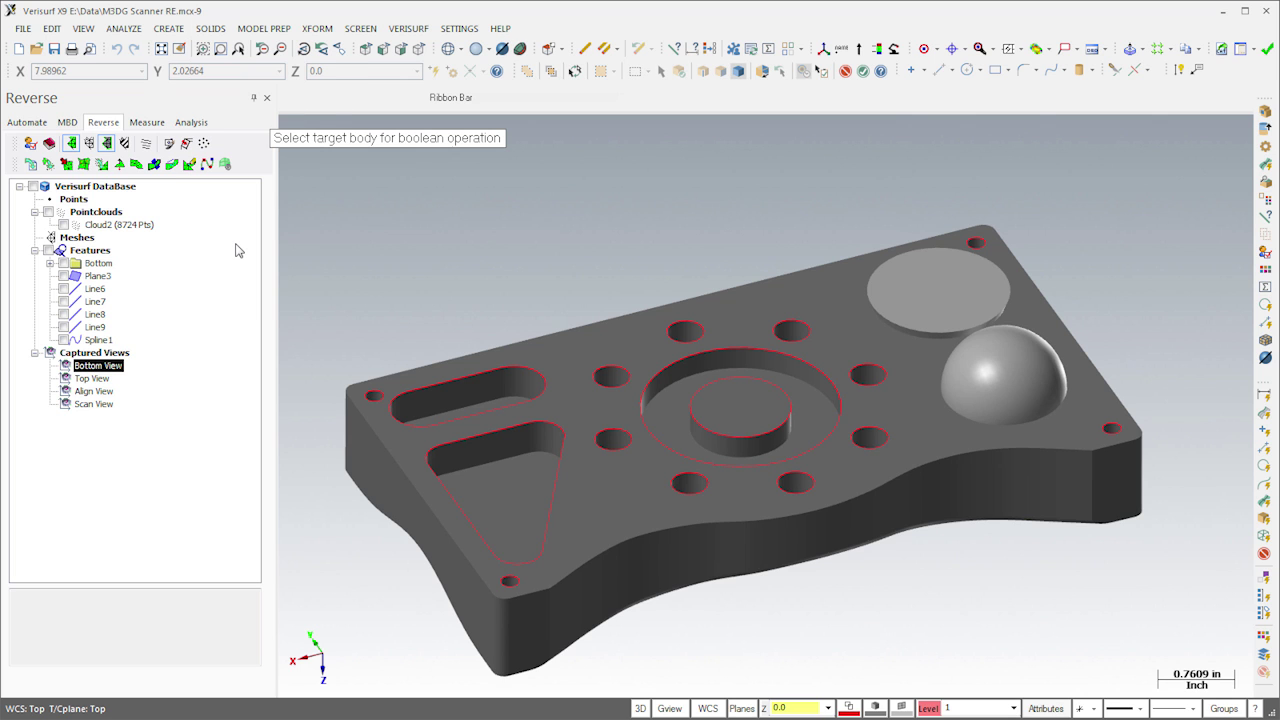
pyautogui.click(806, 294)
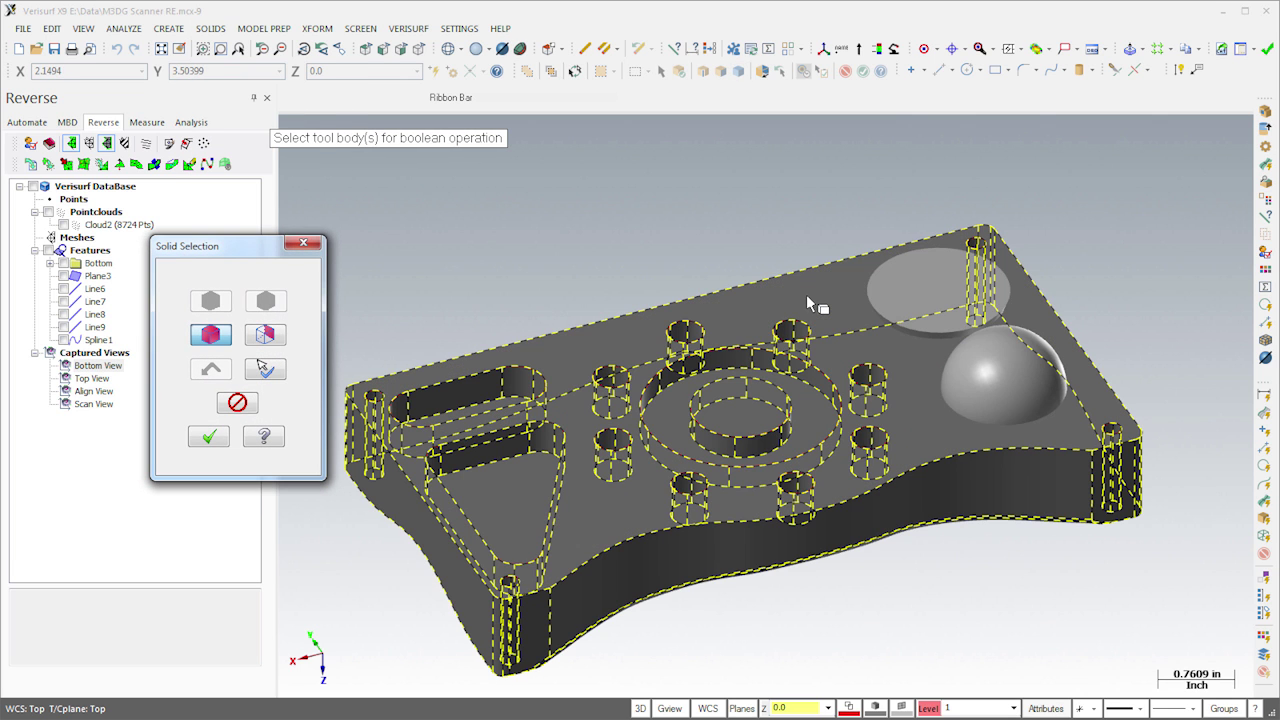
pyautogui.click(926, 323)
pyautogui.click(995, 378)
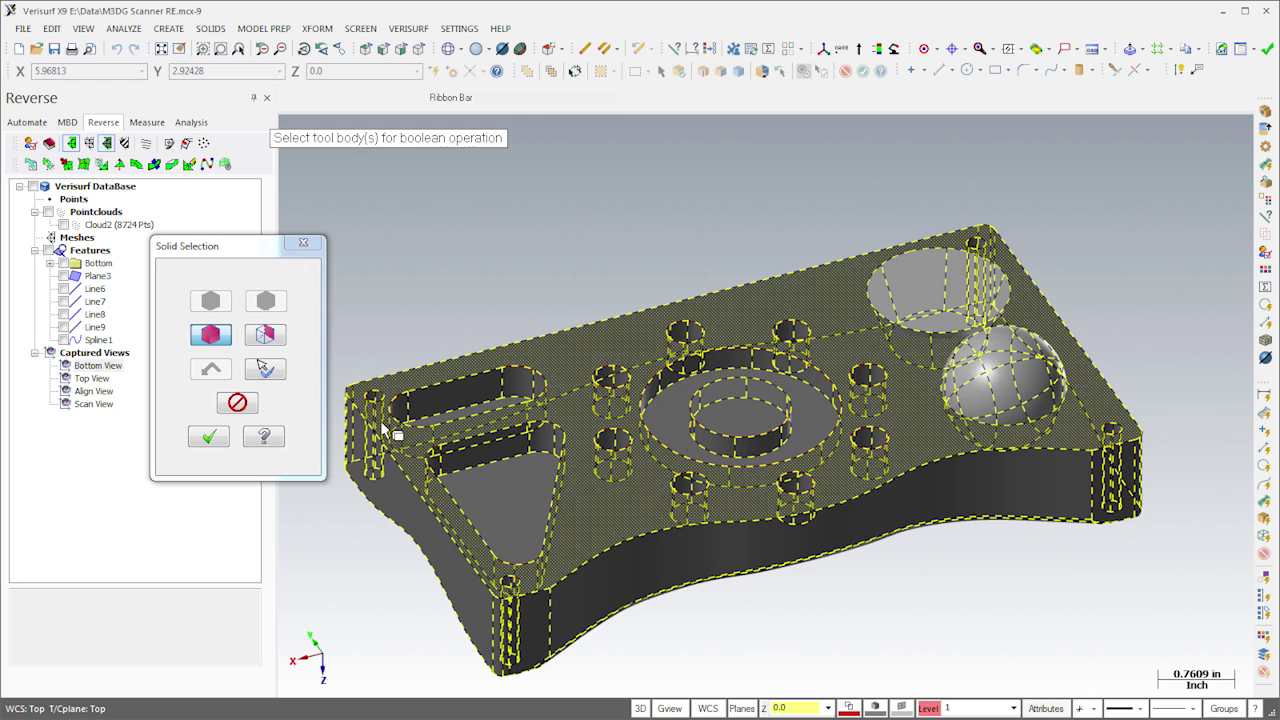
pyautogui.click(214, 437)
pyautogui.click(240, 148)
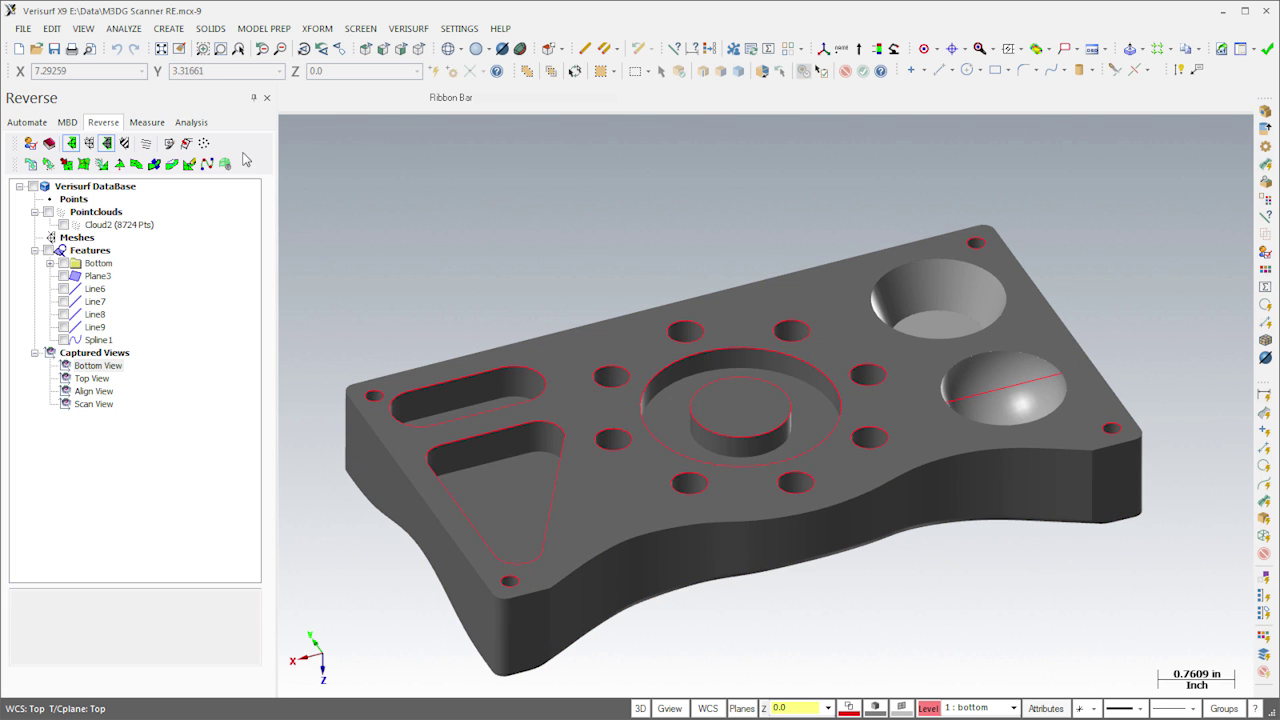
# Review the result in the saved Top View and Bottom View
pyautogui.doubleClick(100, 369)
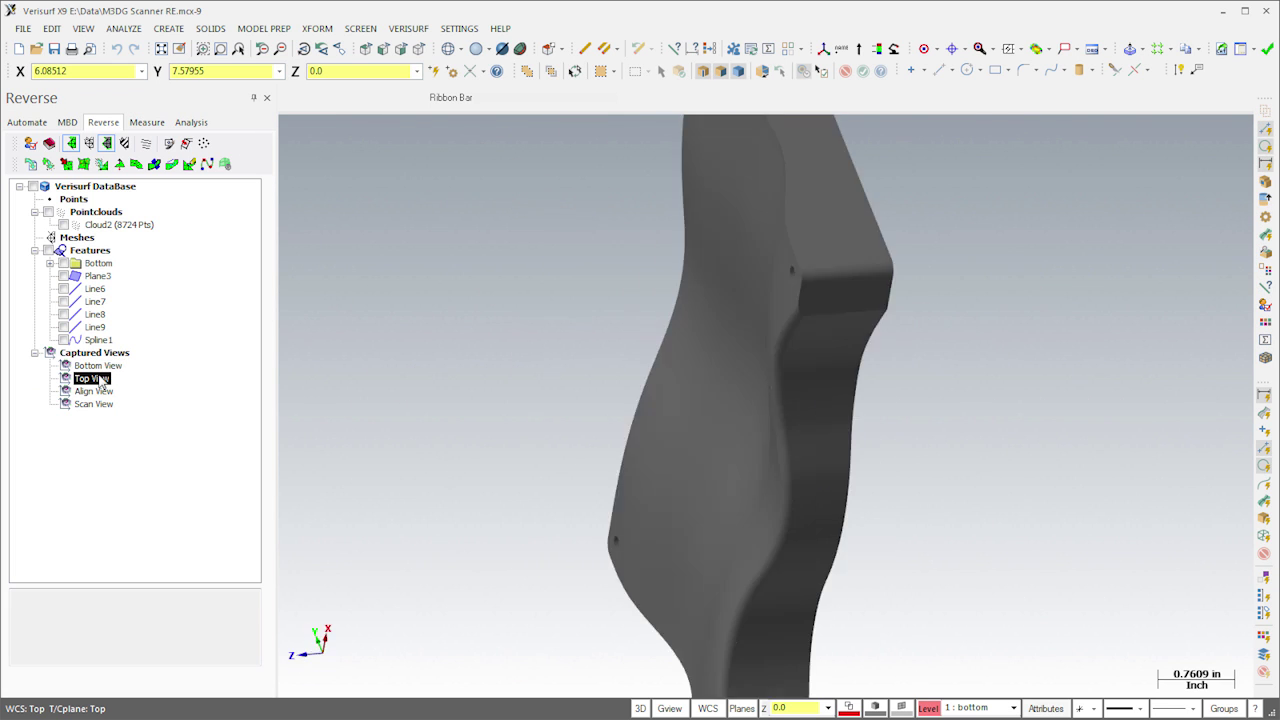
pyautogui.doubleClick(101, 367)
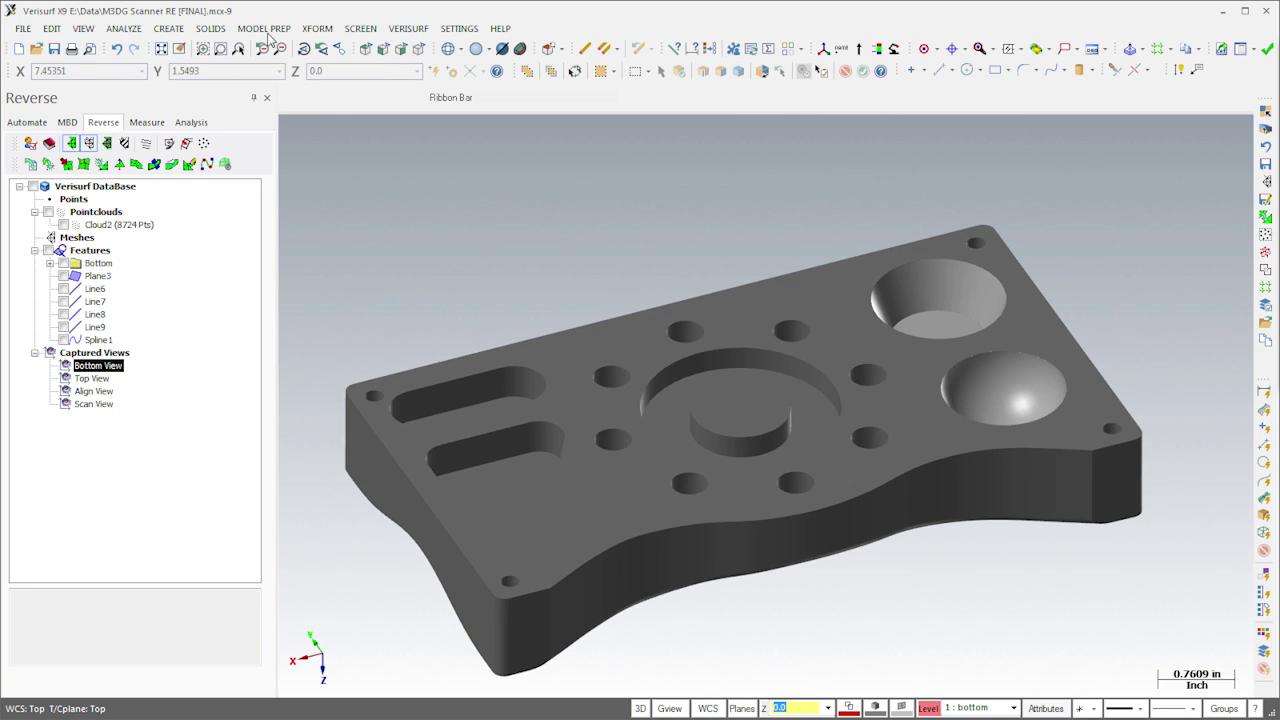
pyautogui.click(264, 28)
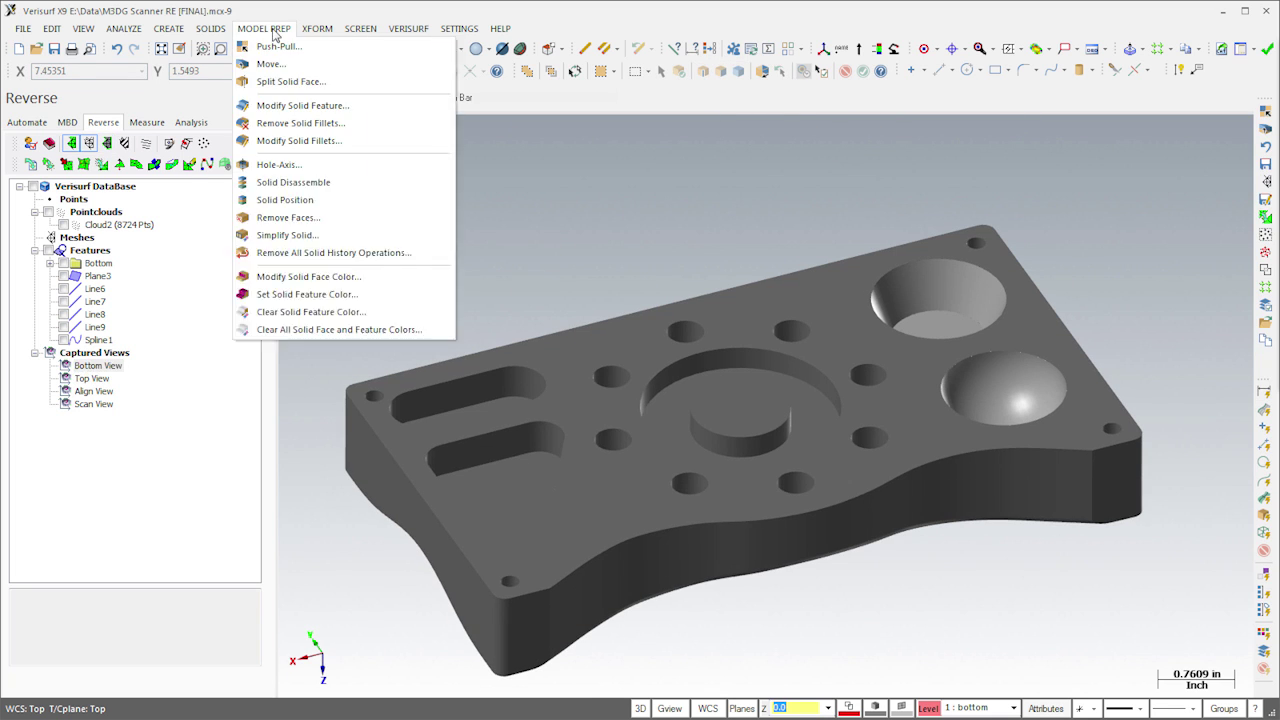
# Select the eight ring hole faces with Push-Pull
pyautogui.click(326, 48)
pyautogui.click(790, 338)
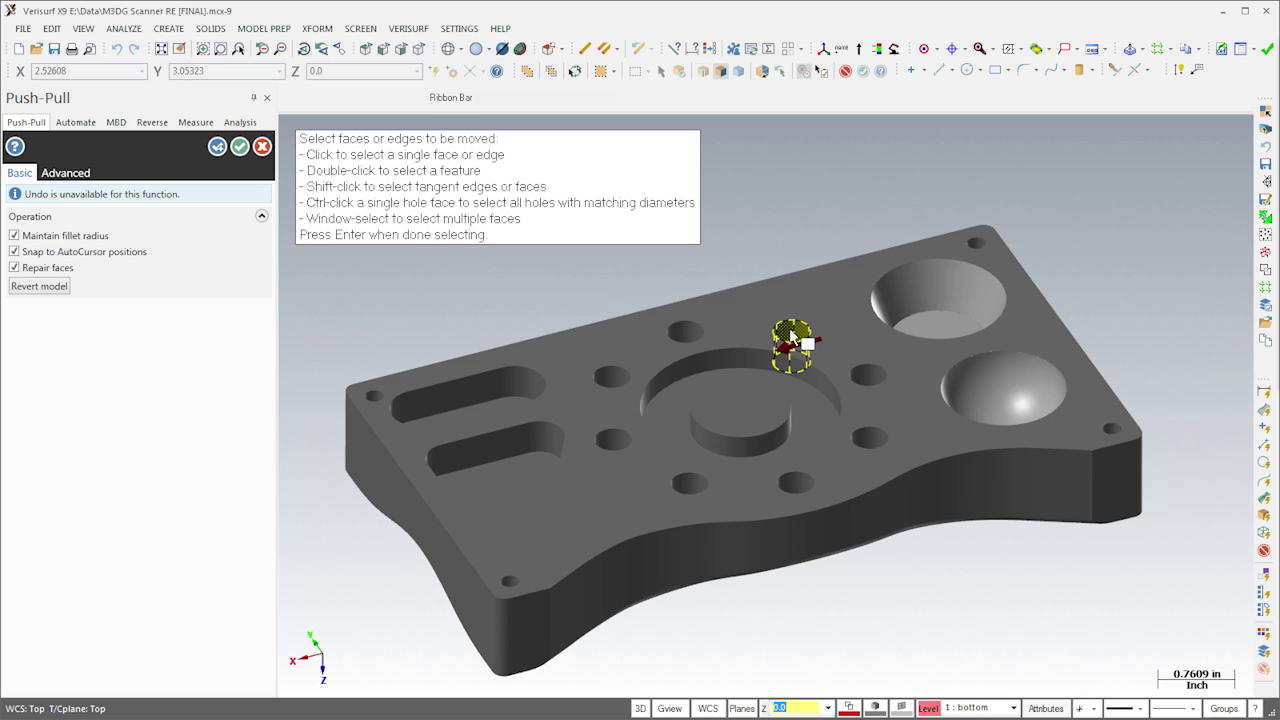
pyautogui.click(866, 385)
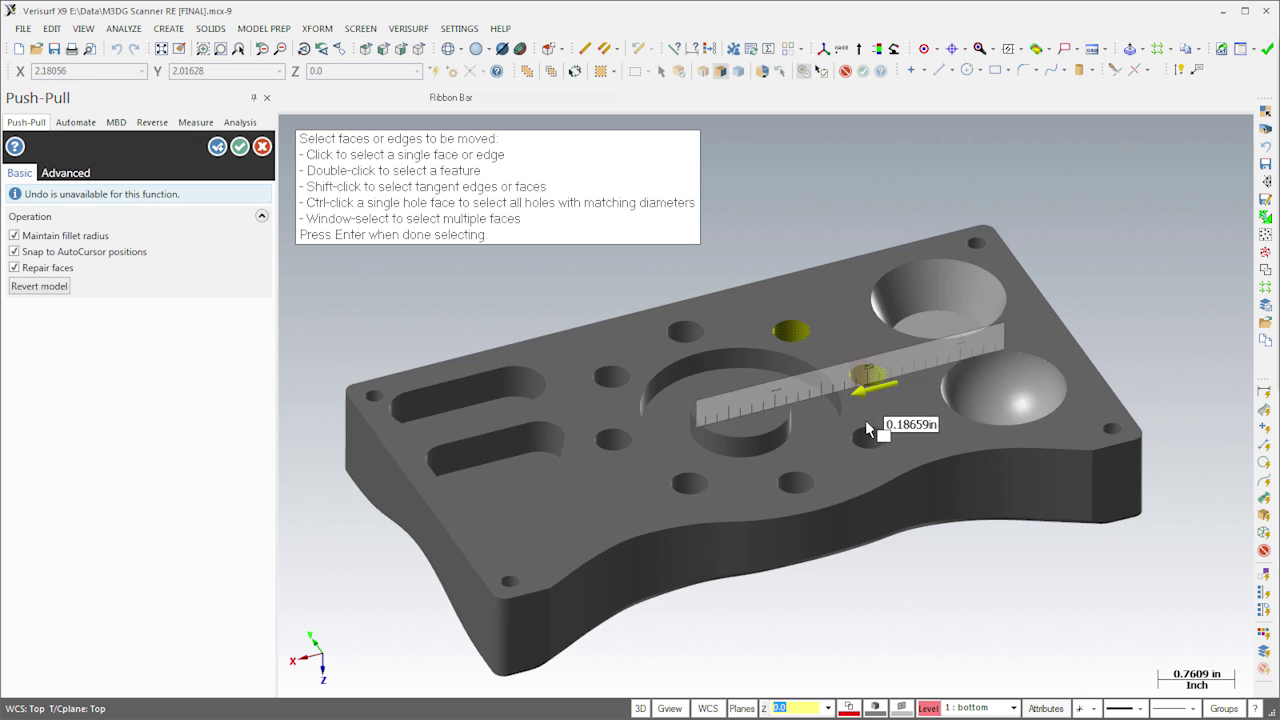
pyautogui.click(868, 440)
pyautogui.click(798, 490)
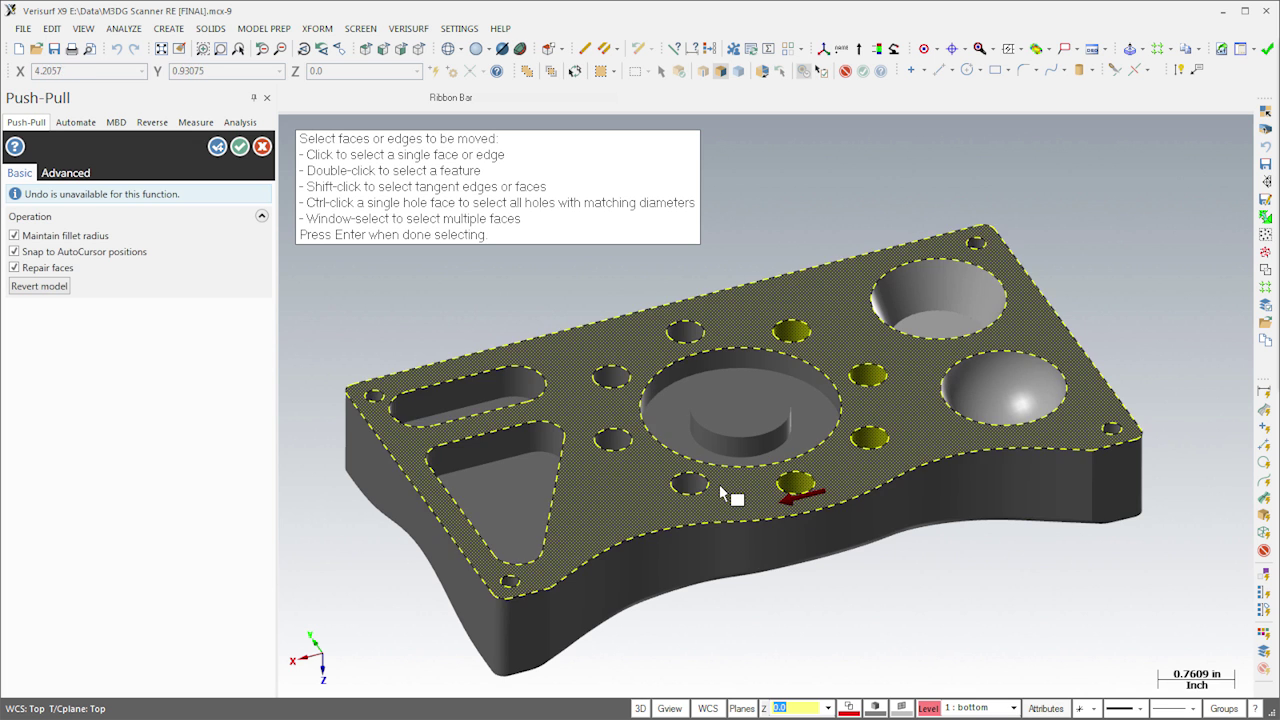
pyautogui.click(688, 485)
pyautogui.click(613, 438)
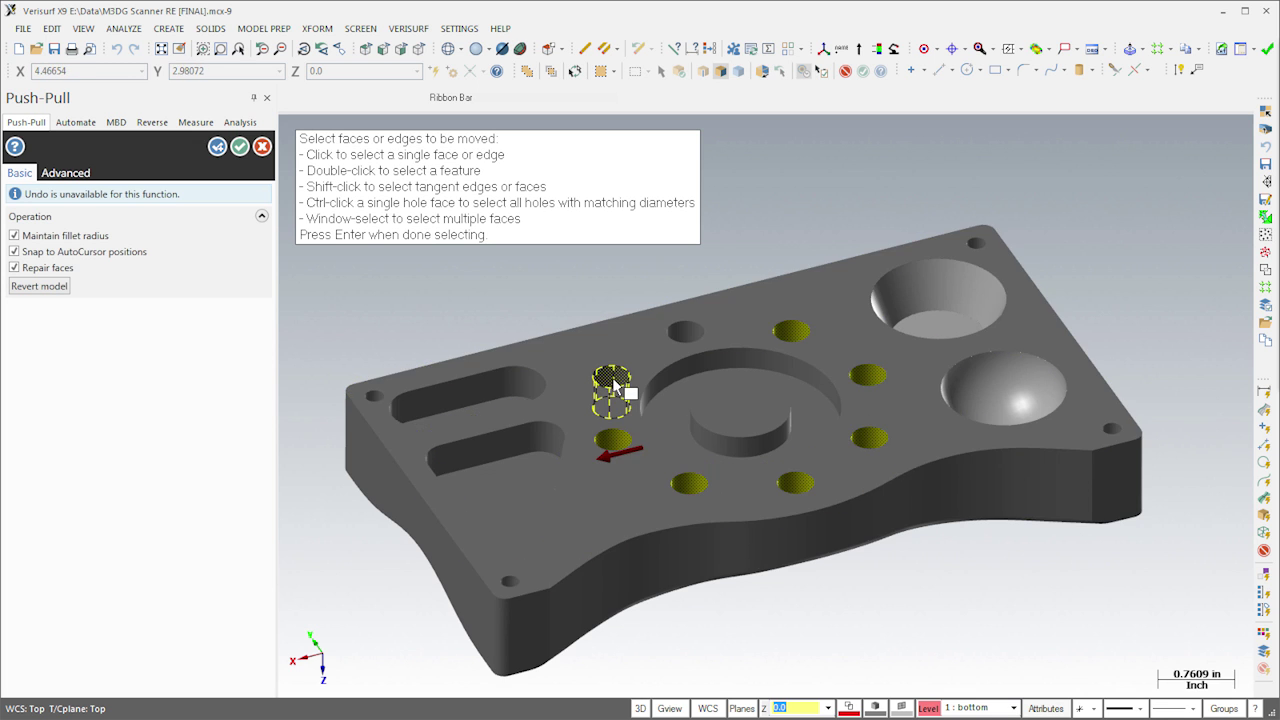
pyautogui.click(611, 377)
pyautogui.click(688, 343)
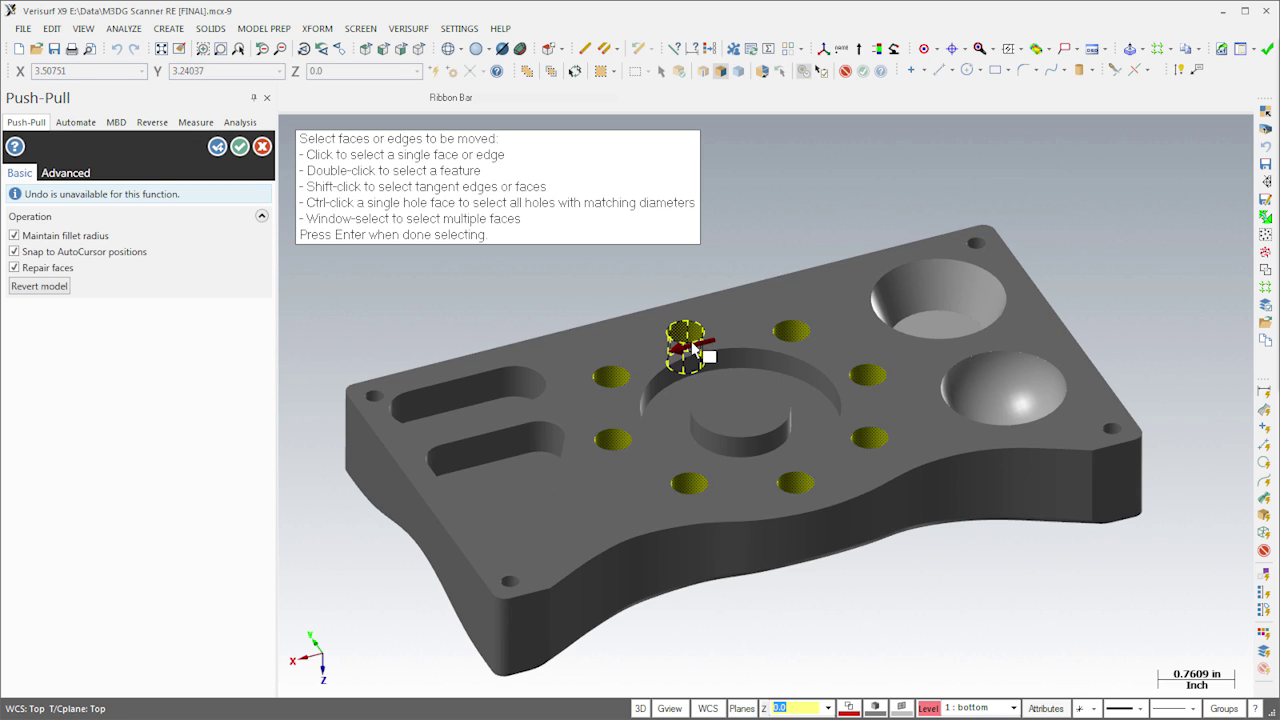
pyautogui.press('Return')
# Enter .1, then switch Push-Pull to Move to reposition the selected holes
pyautogui.write('.1875')
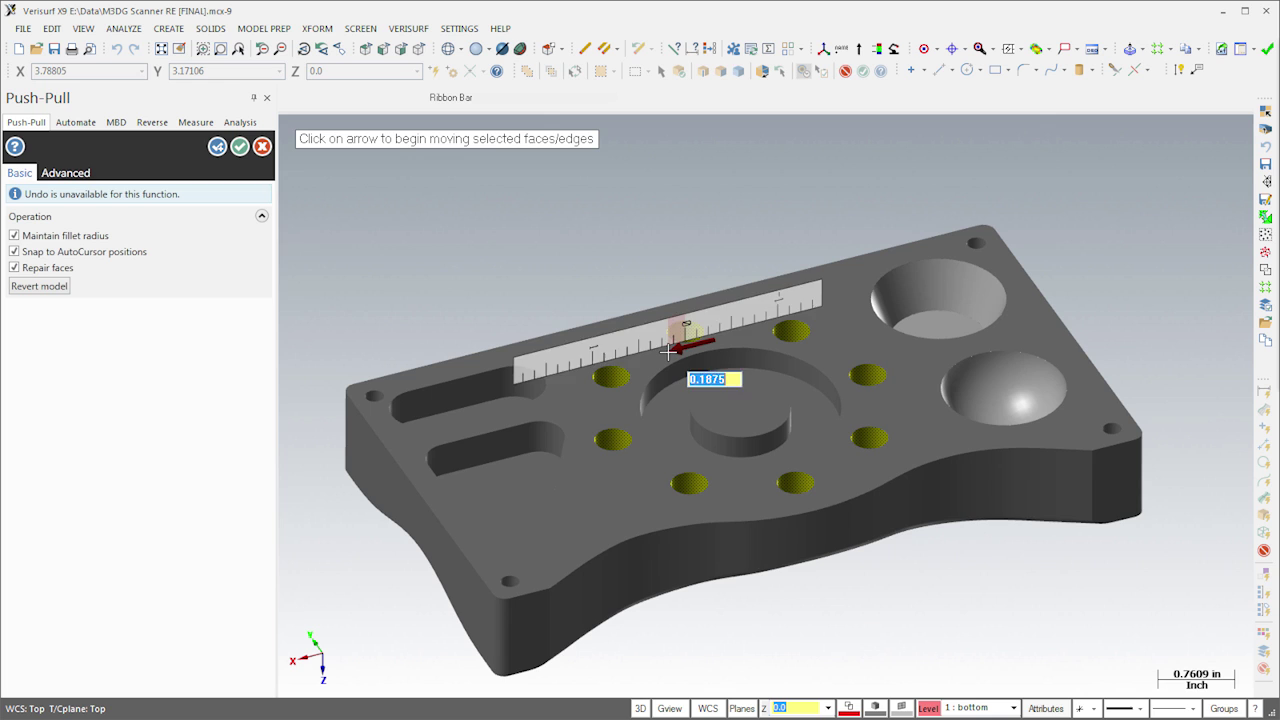
pyautogui.press('Return')
pyautogui.click(668, 351)
pyautogui.click(710, 400)
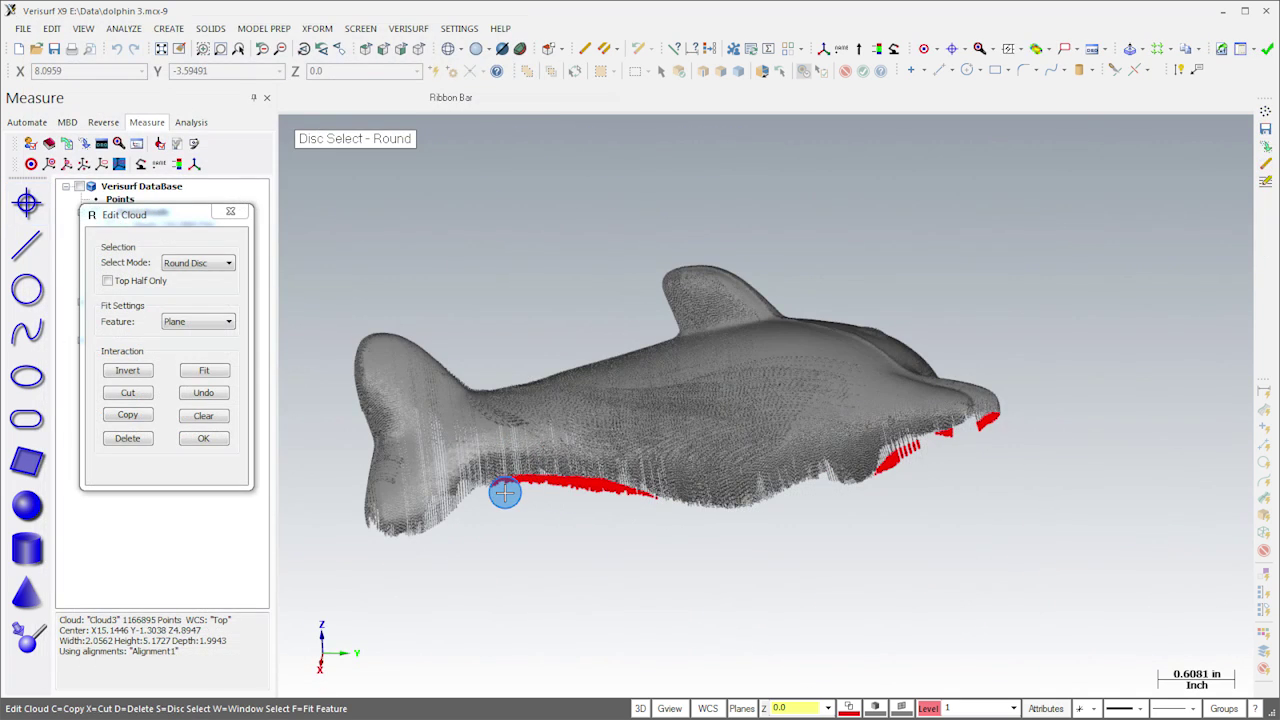
# Delete the stray underside points and filter all three clouds below 20,000 points each
pyautogui.click(140, 440)
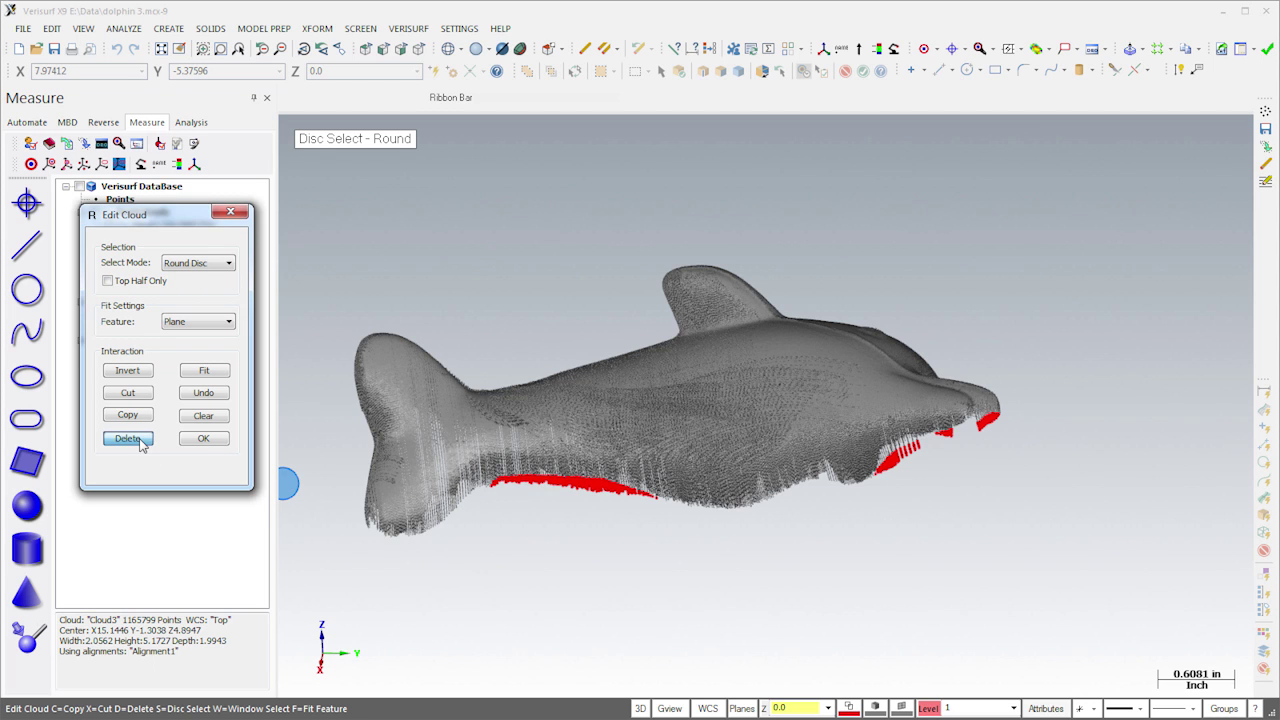
pyautogui.click(128, 439)
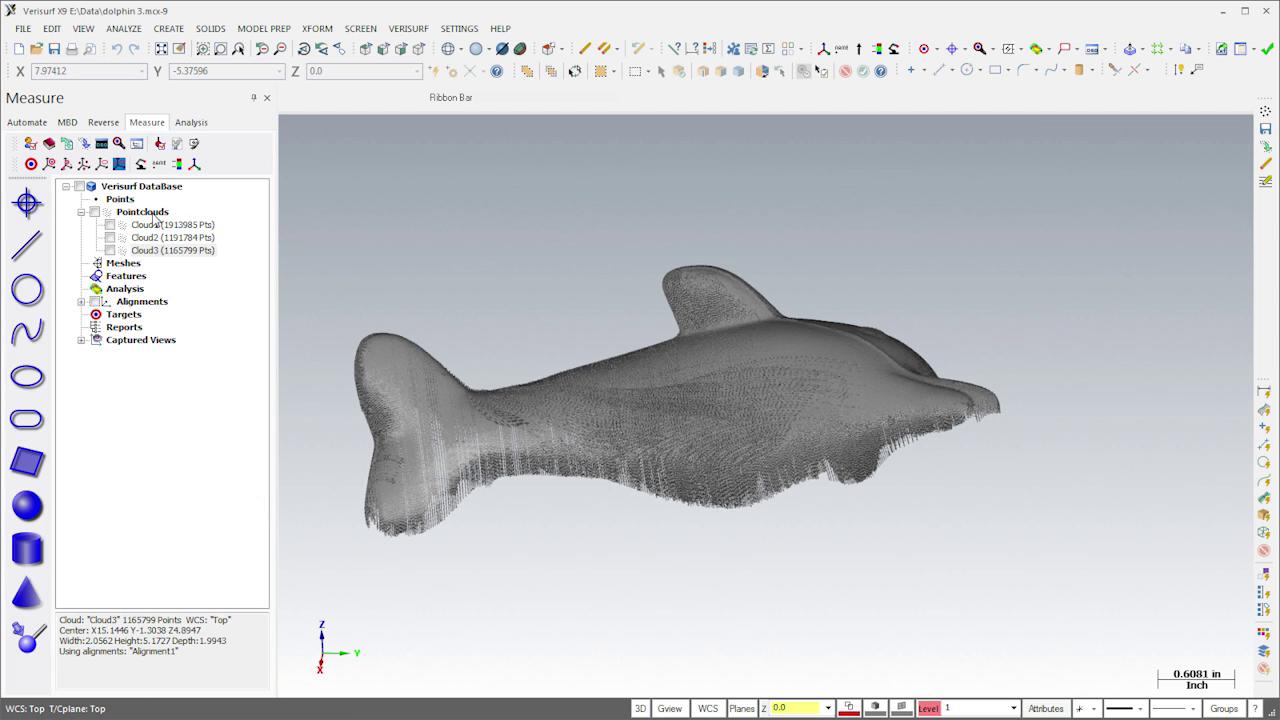
pyautogui.rightClick(153, 214)
pyautogui.moveTo(191, 240)
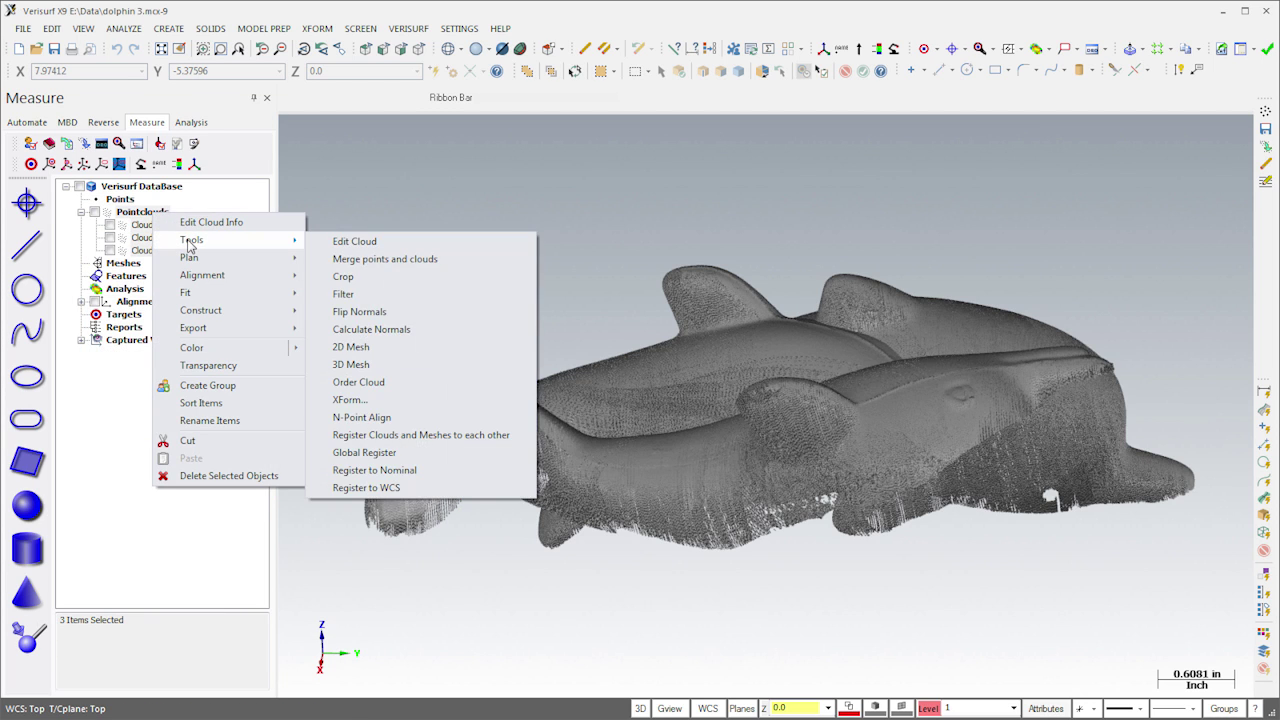
pyautogui.click(347, 295)
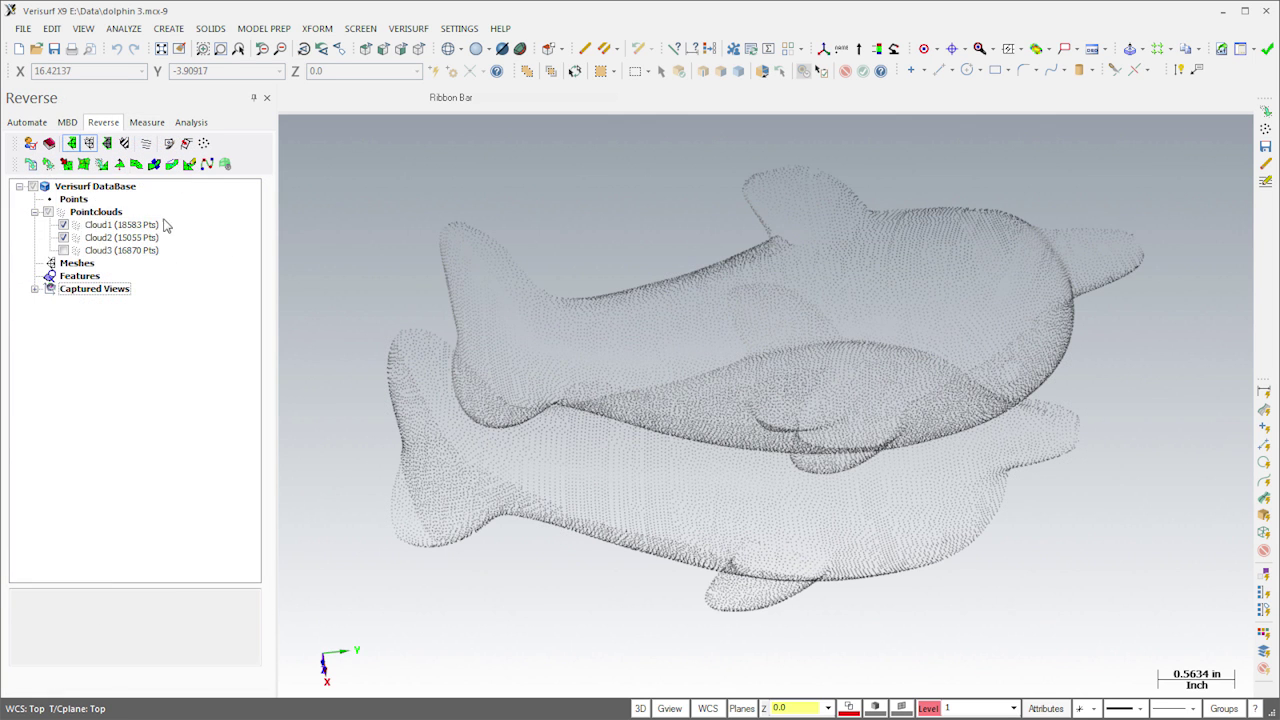
pyautogui.click(163, 224)
# Register Cloud1 and Cloud2 with point pairs, matching the tail and a second point
pyautogui.keyDown('ctrl'); pyautogui.click(148, 238); pyautogui.keyUp('ctrl')
pyautogui.rightClick(148, 238)
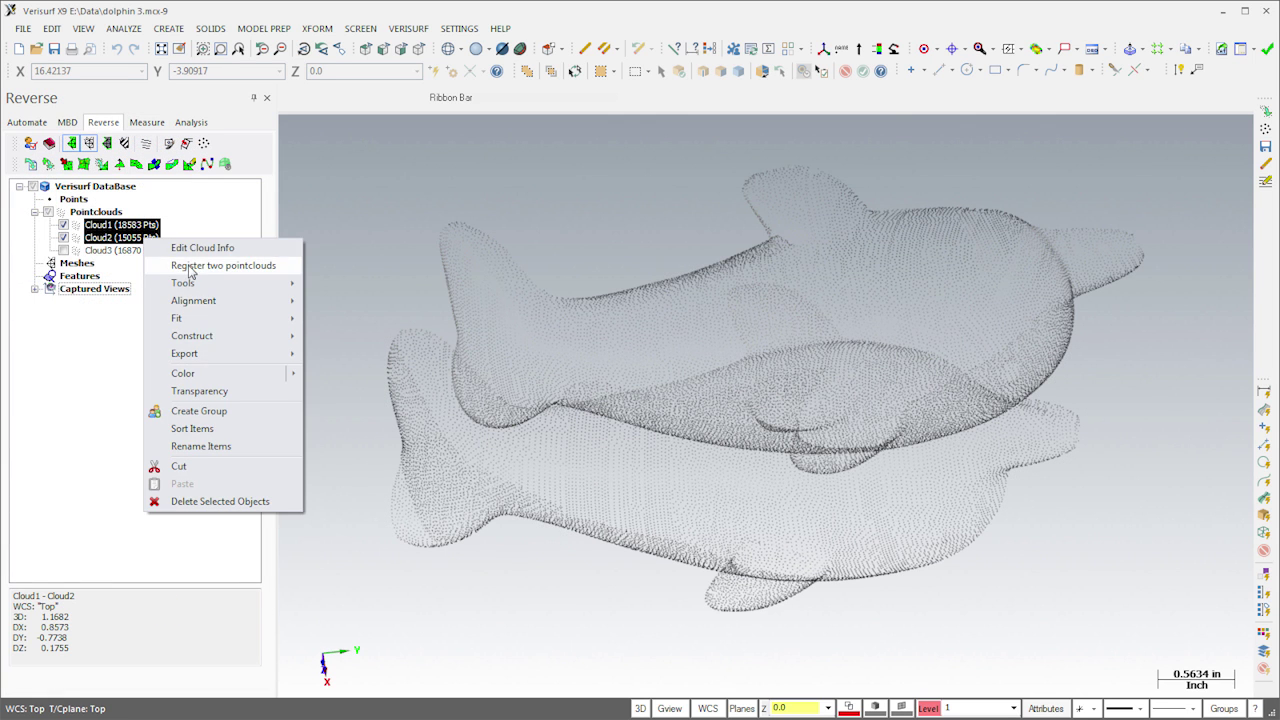
pyautogui.click(190, 266)
pyautogui.click(365, 278)
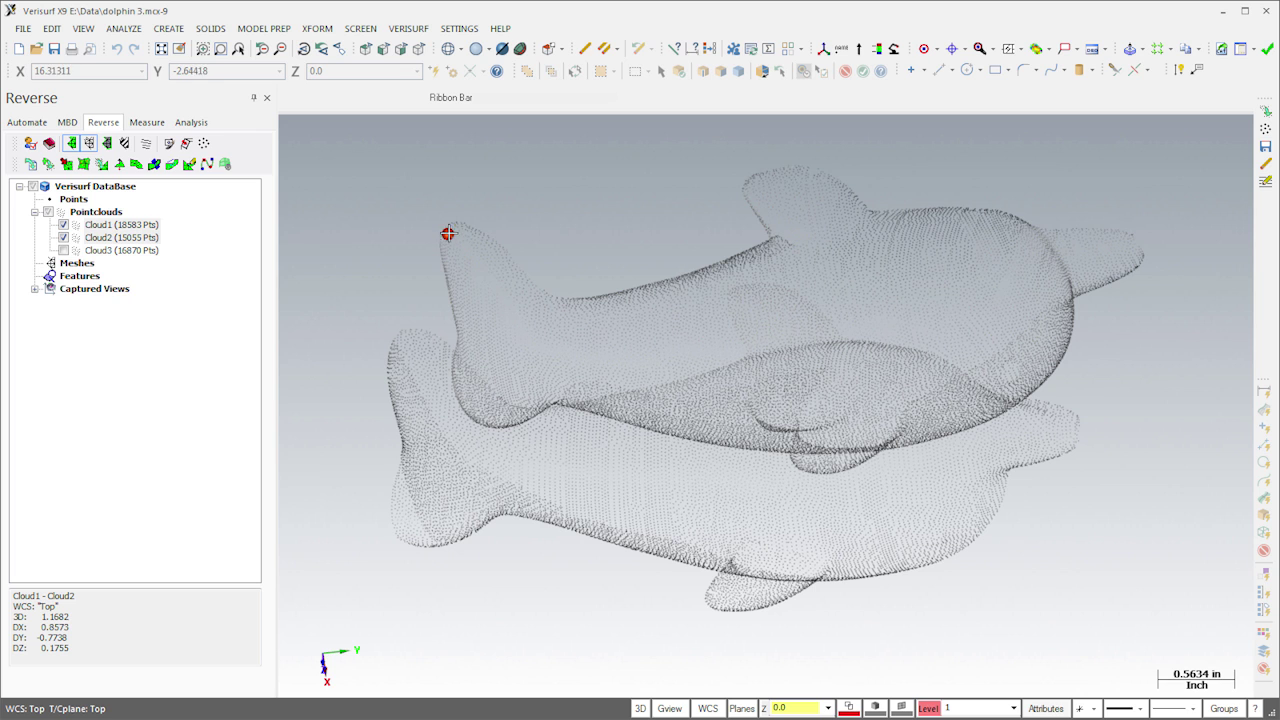
pyautogui.click(397, 538)
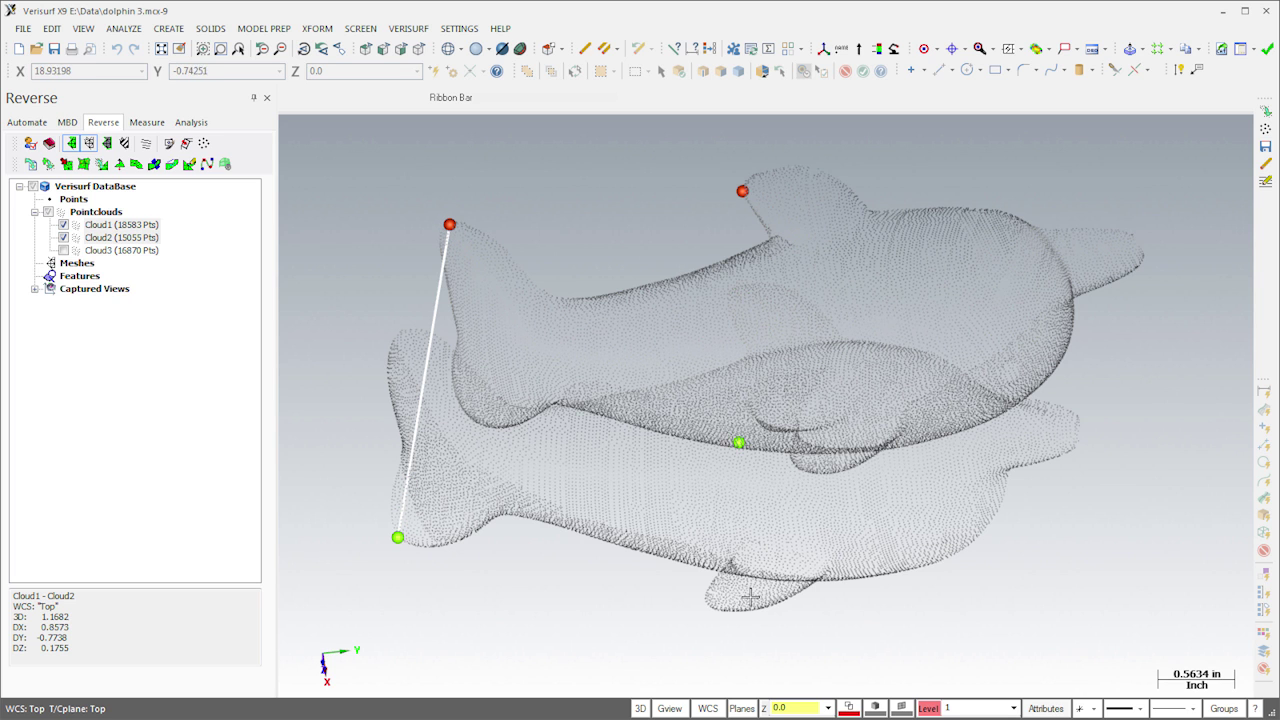
pyautogui.click(707, 616)
pyautogui.moveTo(1023, 660); pyautogui.dragTo(844, 507)
pyautogui.click(96, 212)
# Register all three clouds to each other into one overlapping dolphin
pyautogui.rightClick(110, 213)
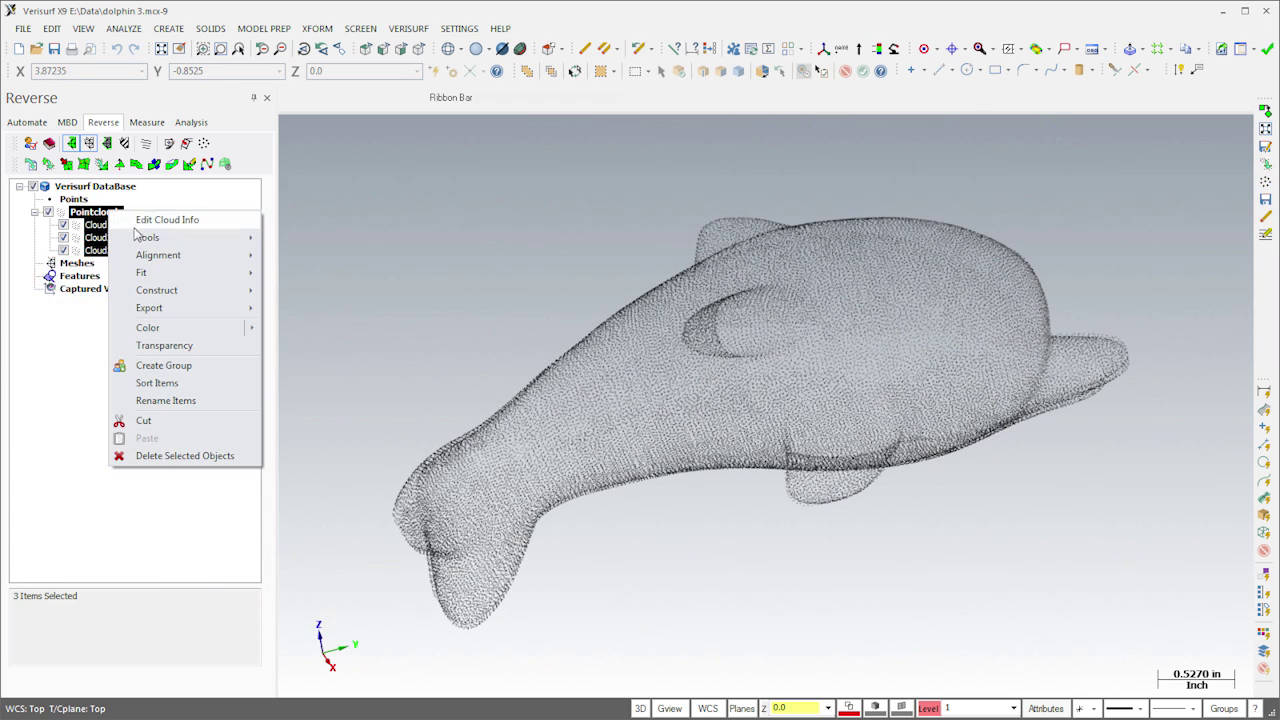
pyautogui.moveTo(148, 240)
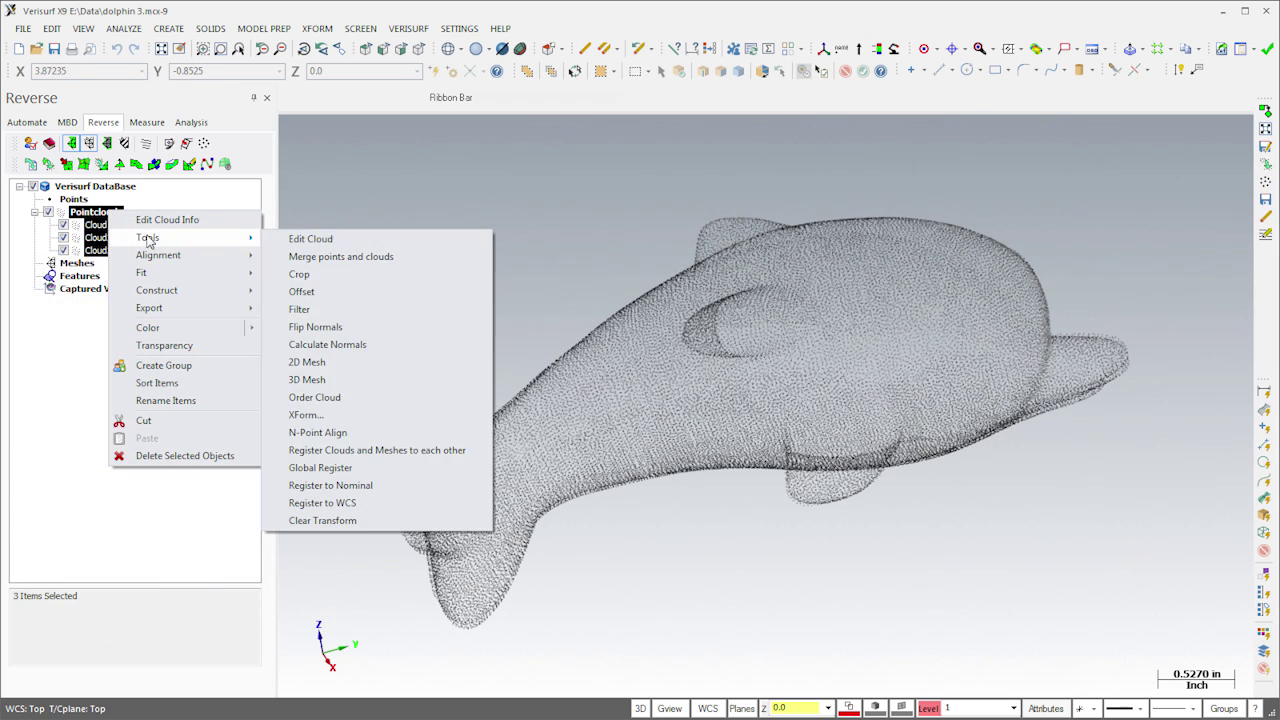
pyautogui.click(409, 457)
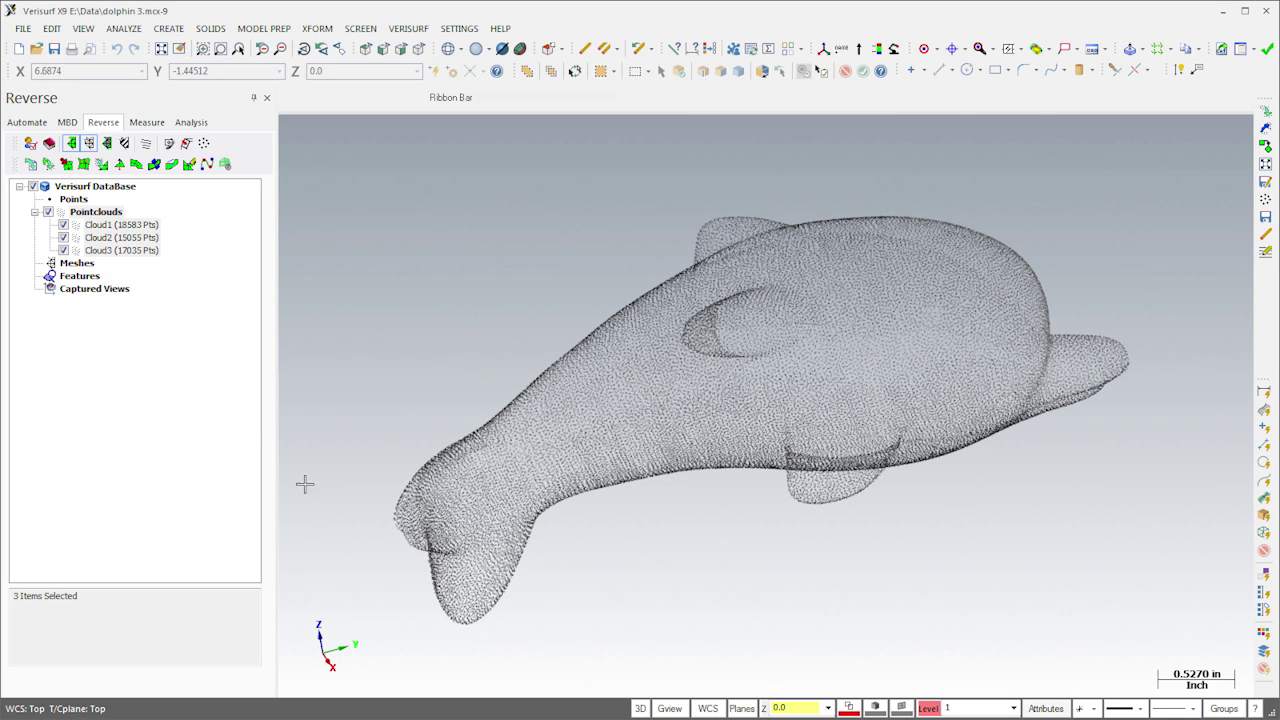
# Merge the three clouds into Cloud1_Merged, discarding originals, and filter it to 27452 points
pyautogui.rightClick(110, 213)
pyautogui.moveTo(150, 232)
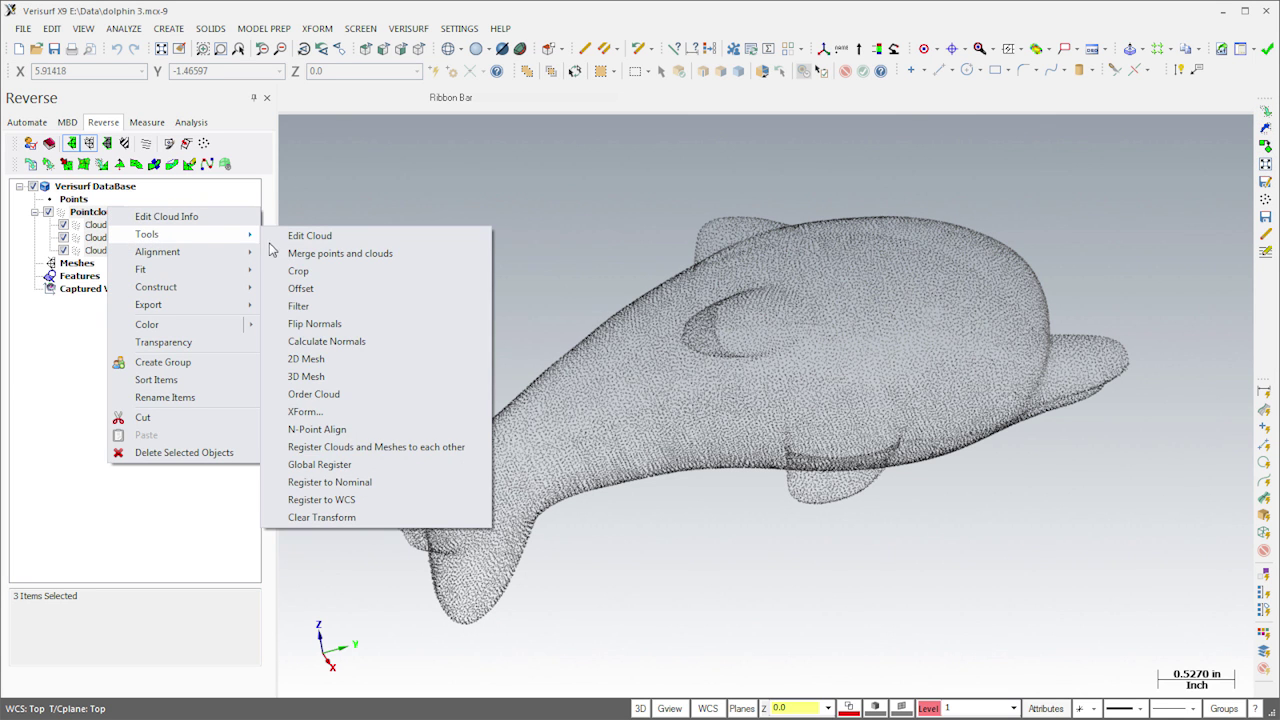
pyautogui.click(304, 256)
pyautogui.click(576, 393)
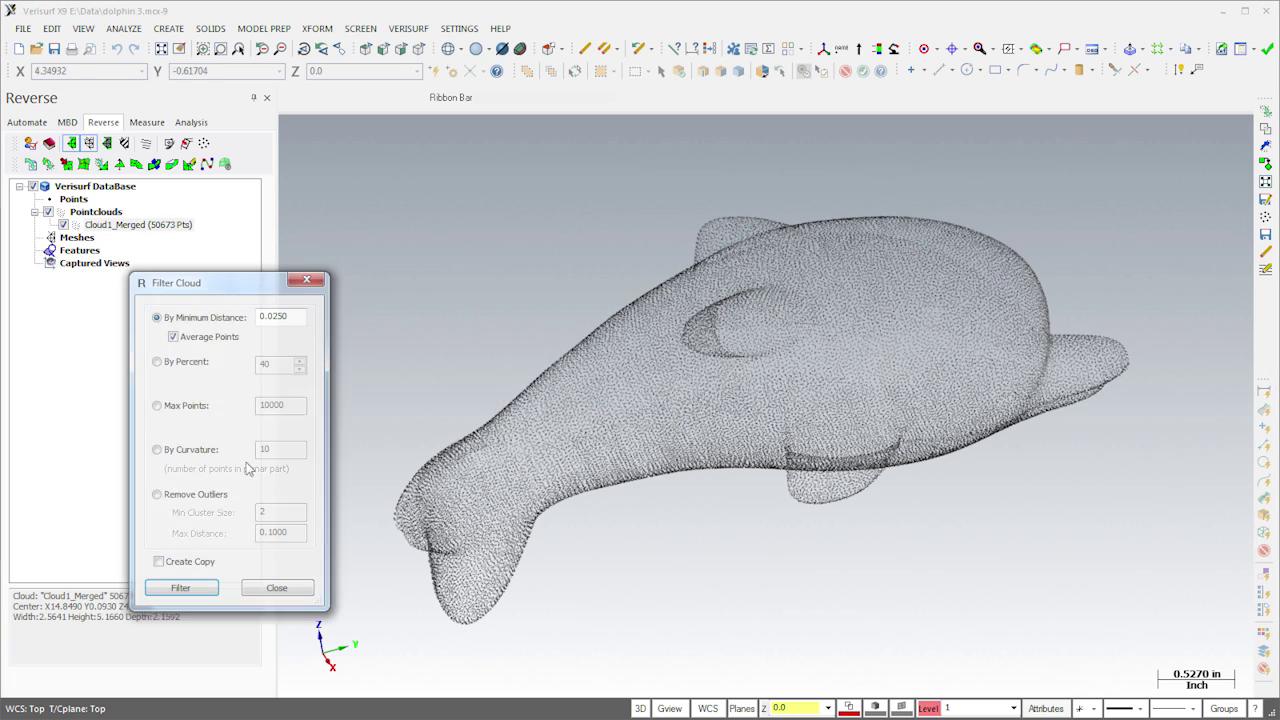
pyautogui.click(194, 590)
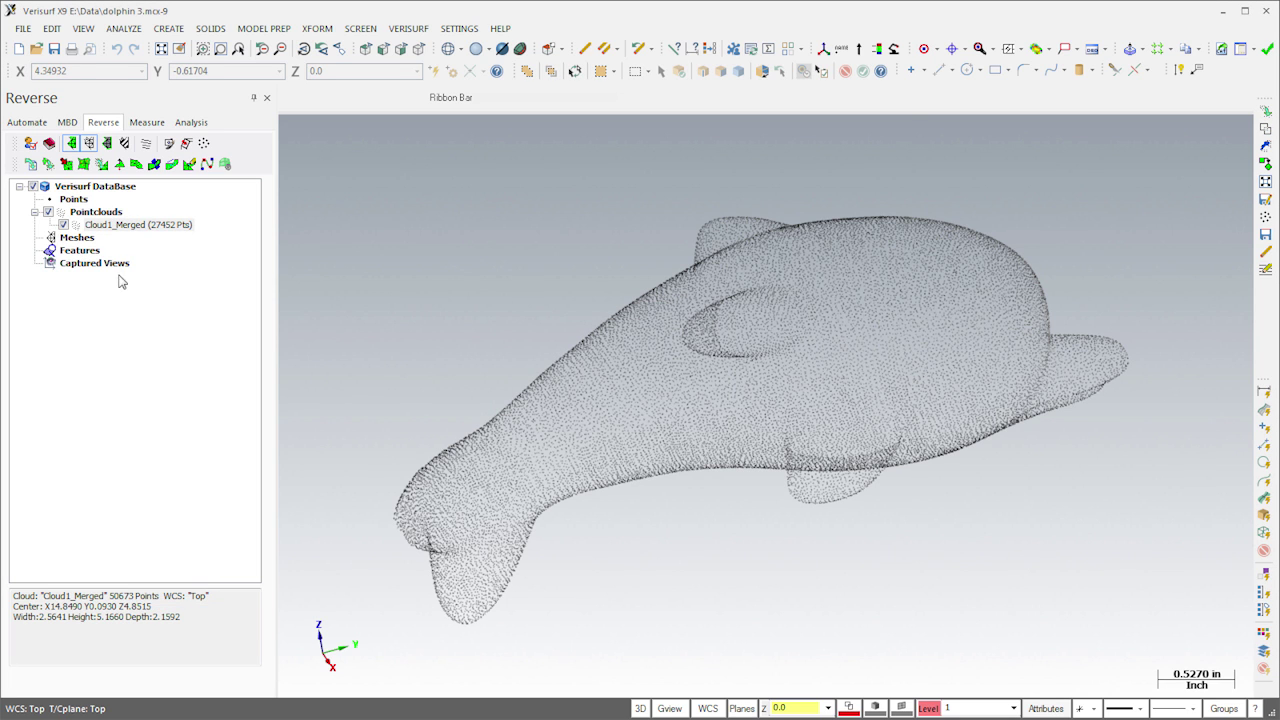
# Build the triangle mesh Cloud1_Merged_Mesh from Cloud1_Merged
pyautogui.click(118, 228)
pyautogui.click(102, 166)
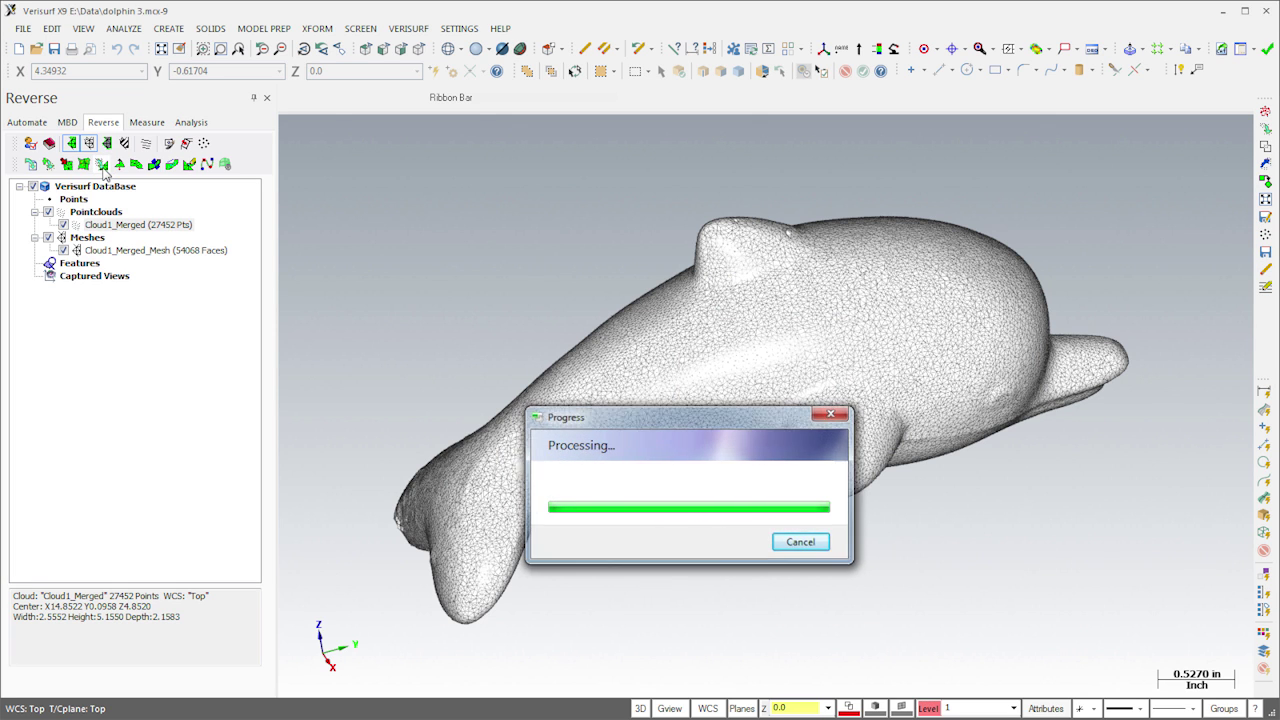
pyautogui.rightClick(111, 255)
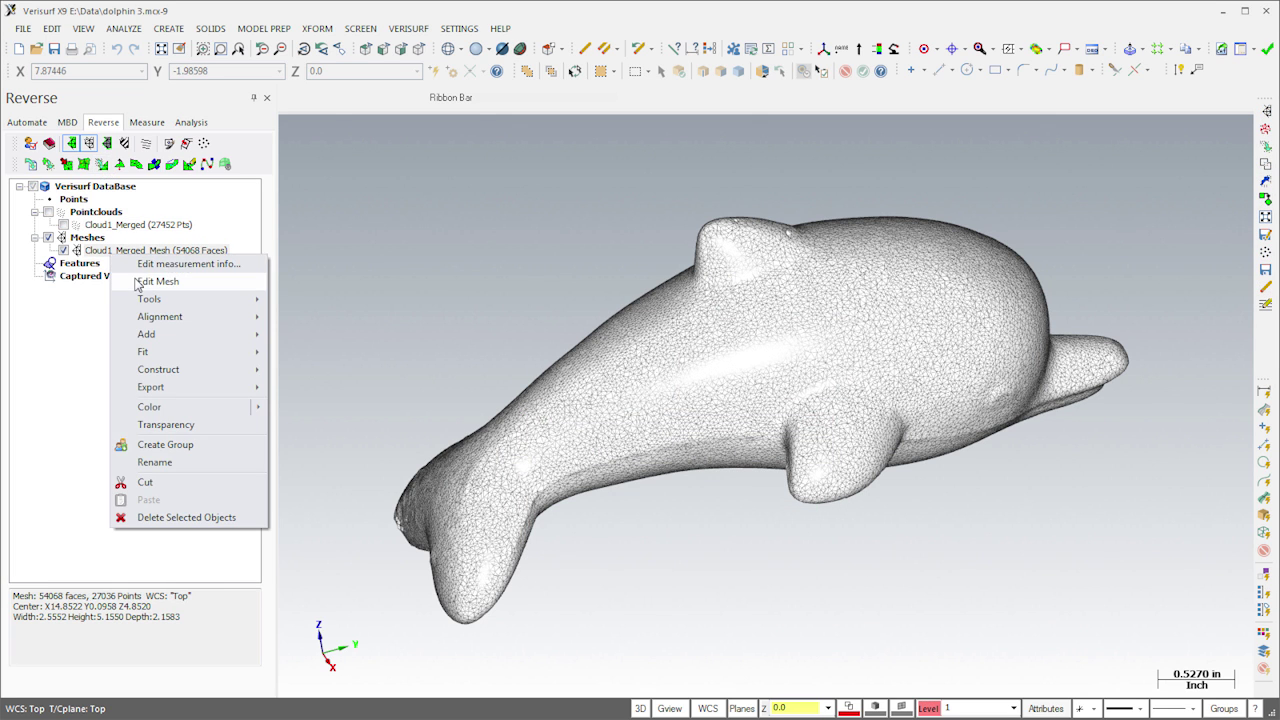
pyautogui.click(150, 281)
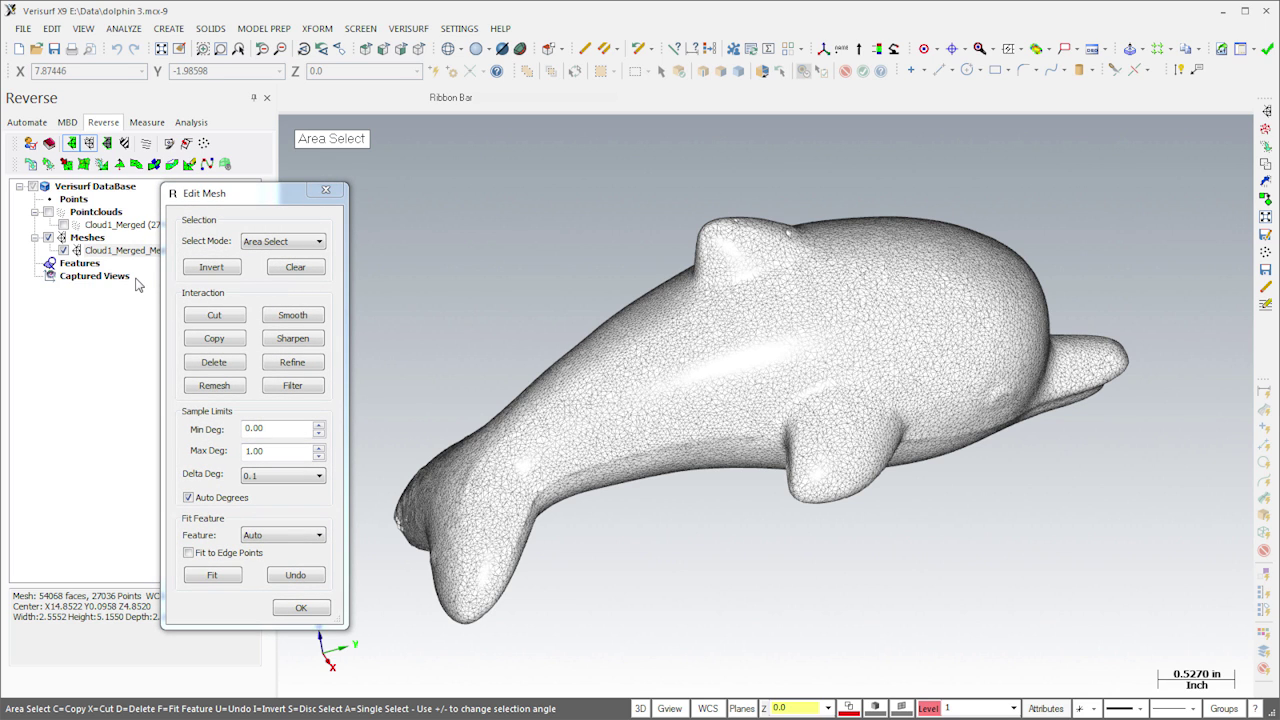
# Filter the dolphin mesh by 46 percent, reducing it to 29198 faces
pyautogui.rightClick(134, 250)
pyautogui.moveTo(200, 289)
pyautogui.click(320, 451)
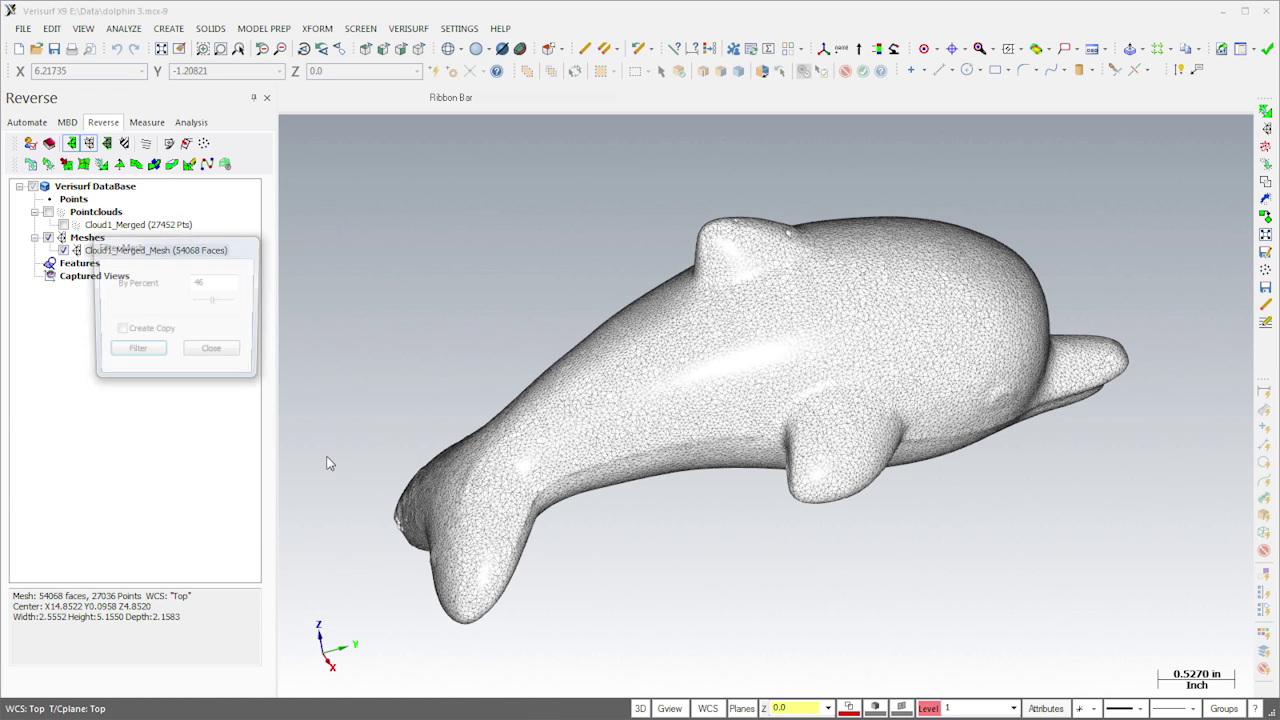
pyautogui.click(152, 355)
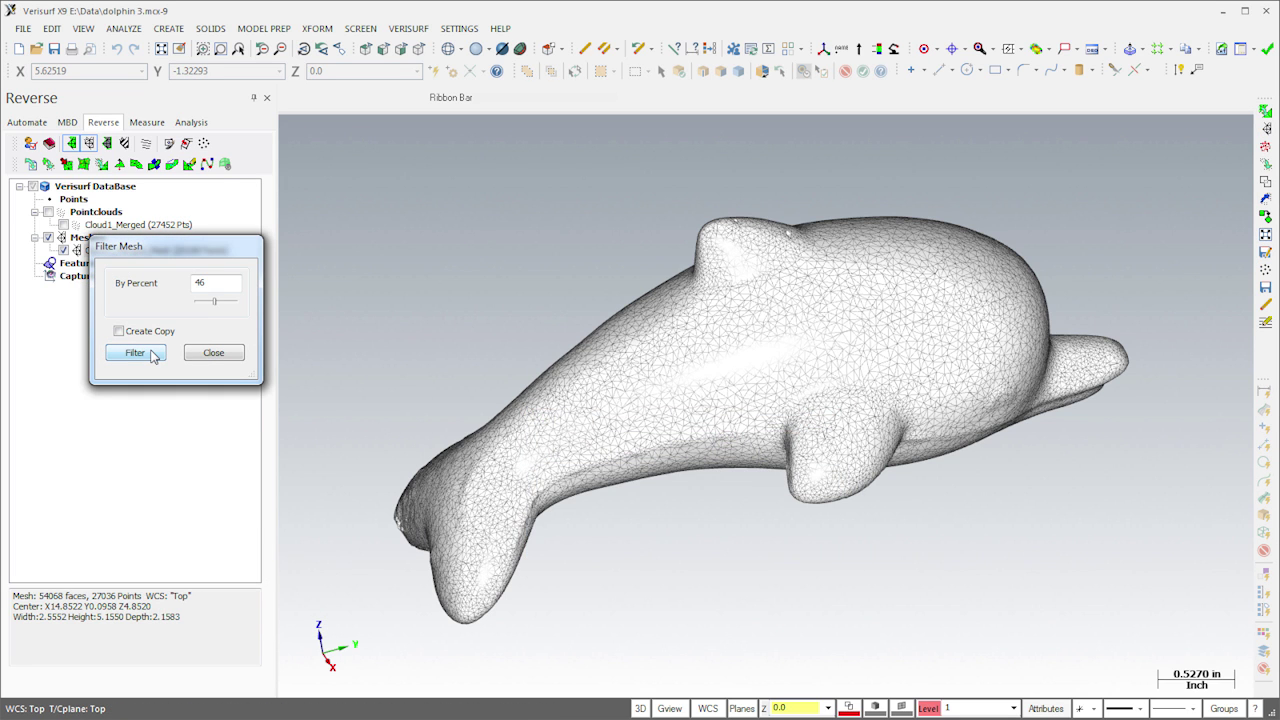
pyautogui.click(210, 353)
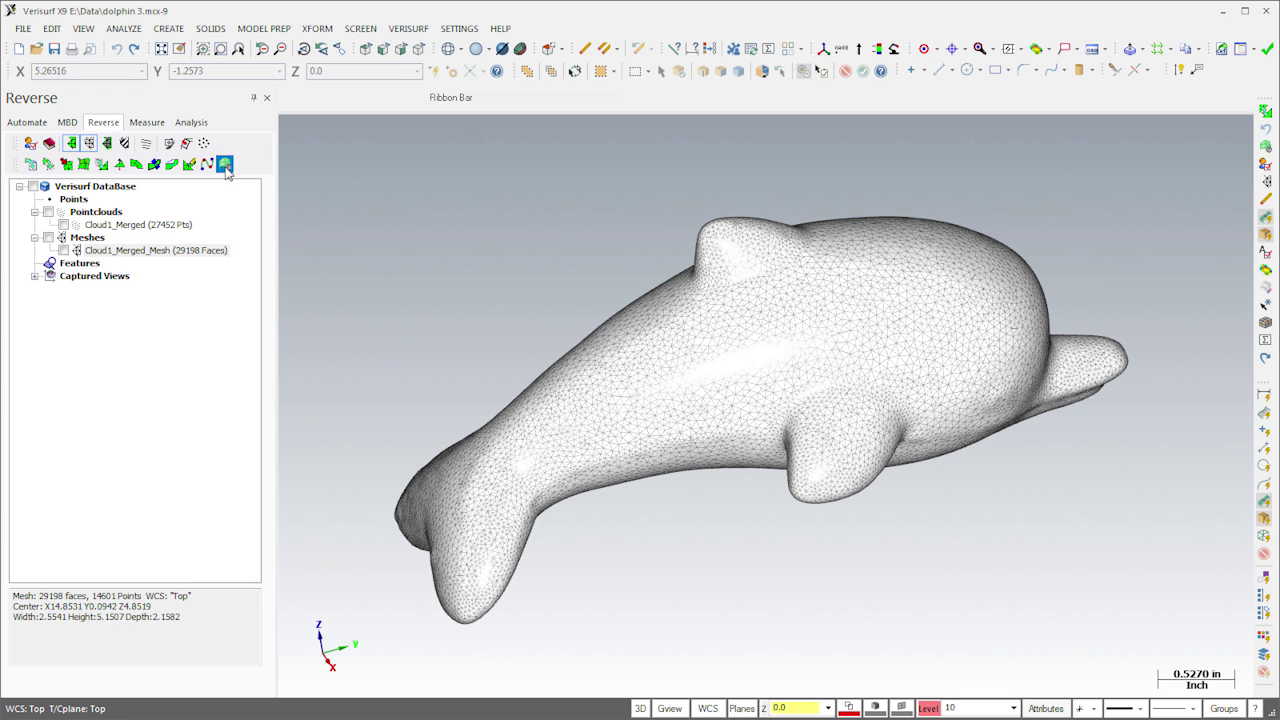
# Autosurface the dolphin mesh with Free Form patches By Model Complexity
pyautogui.click(225, 165)
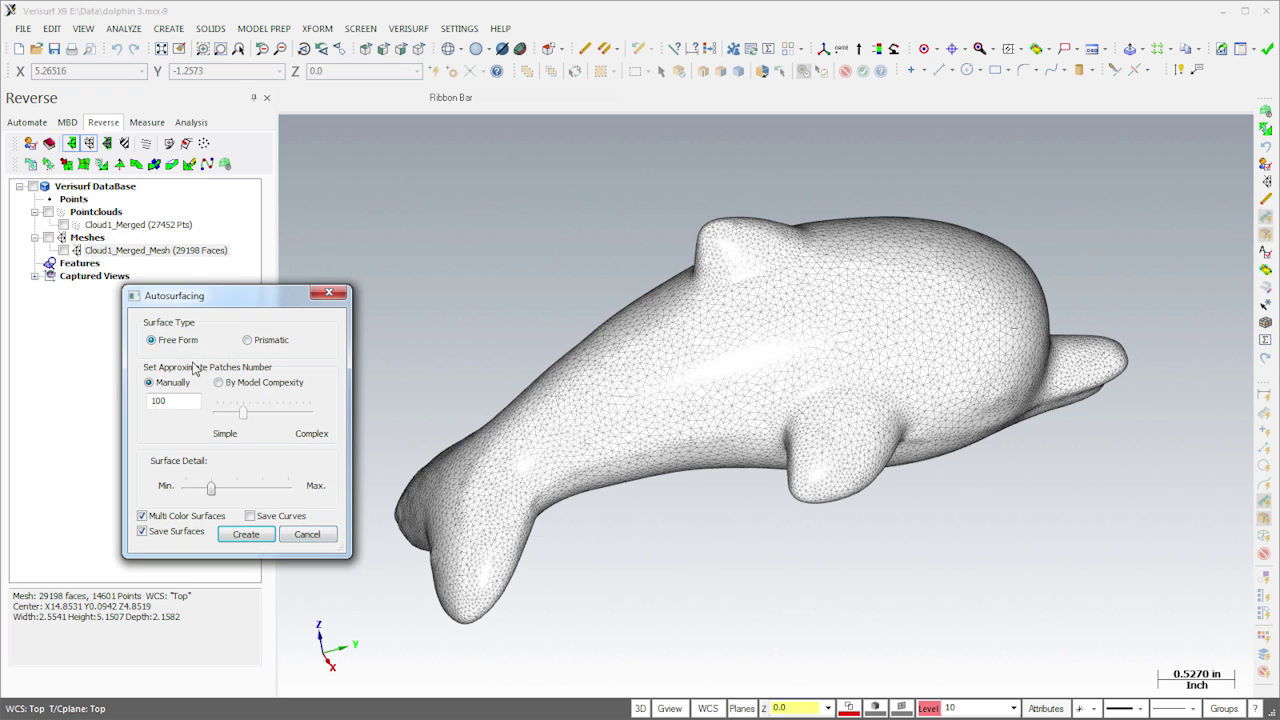
pyautogui.click(219, 383)
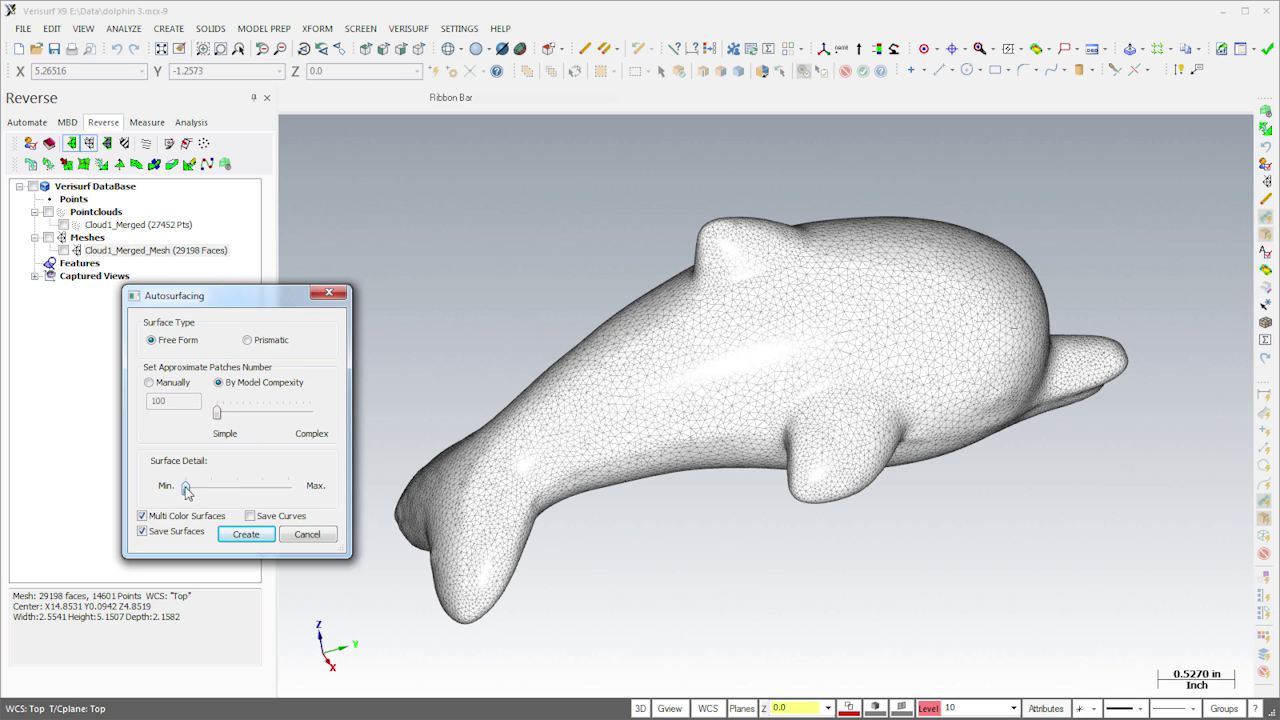
pyautogui.click(246, 535)
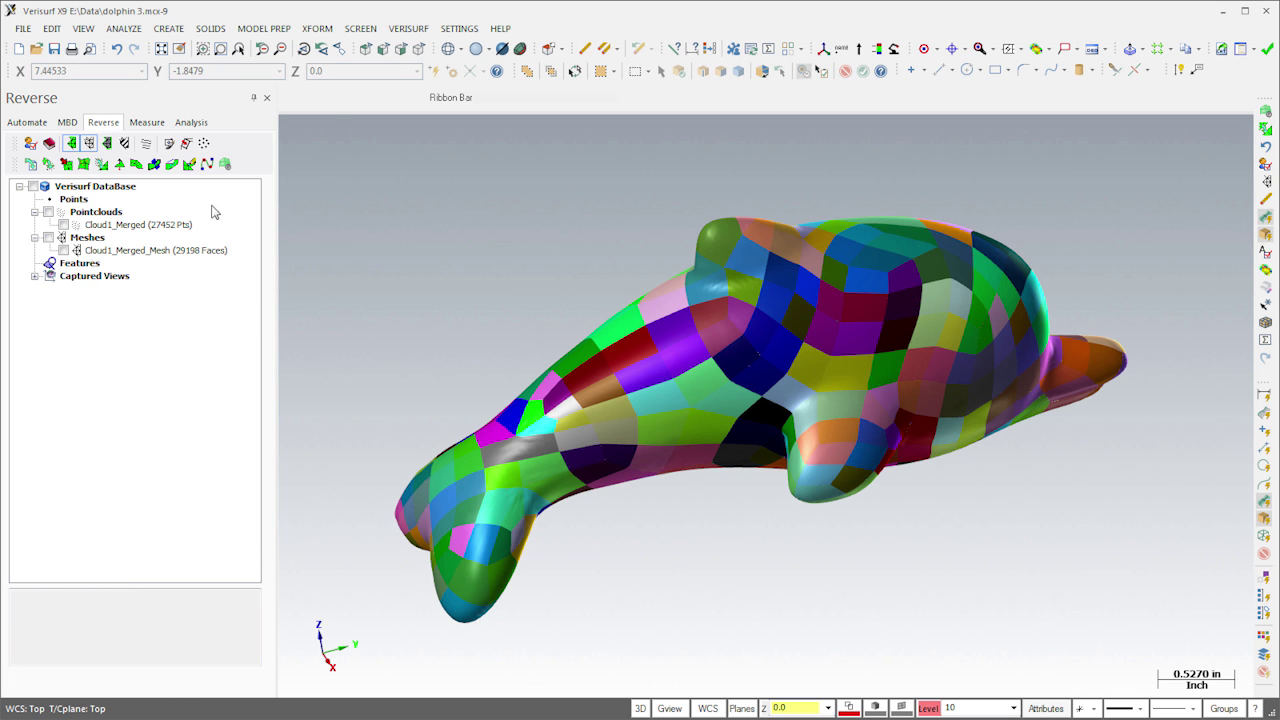
# Stitch all the dolphin surfaces into a single solid with Stitch from Surfaces
pyautogui.click(210, 28)
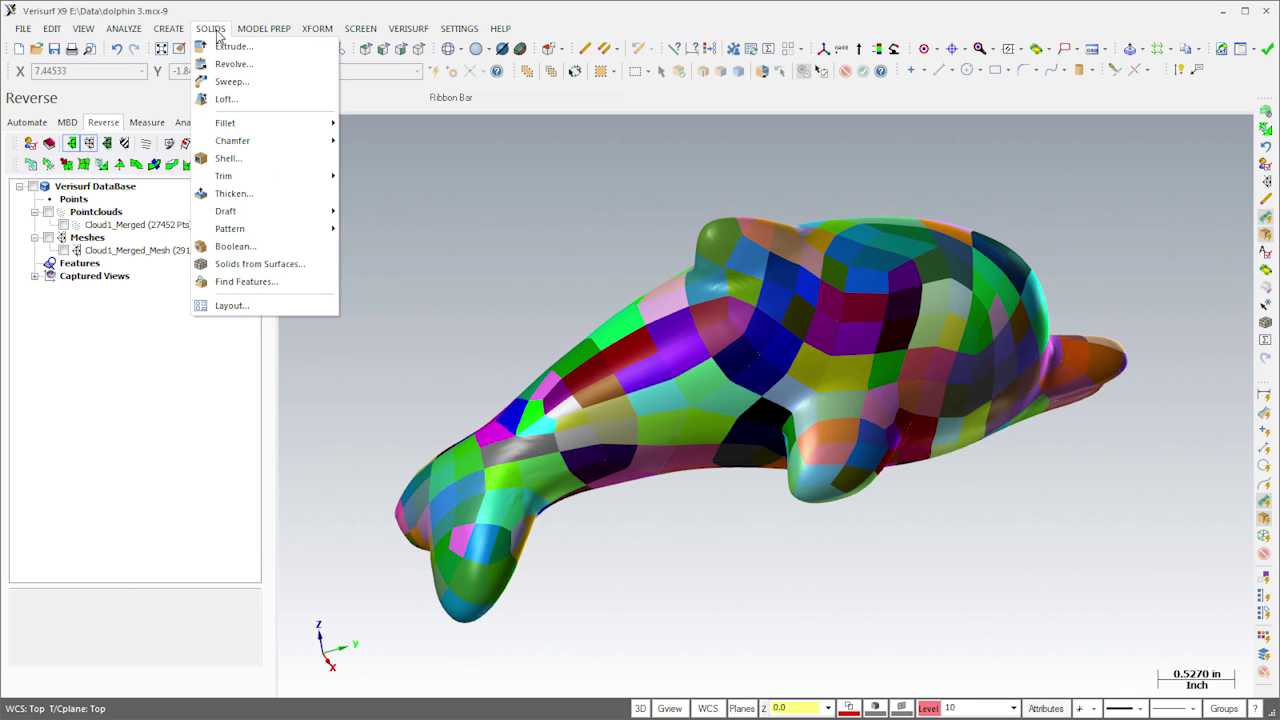
pyautogui.click(240, 266)
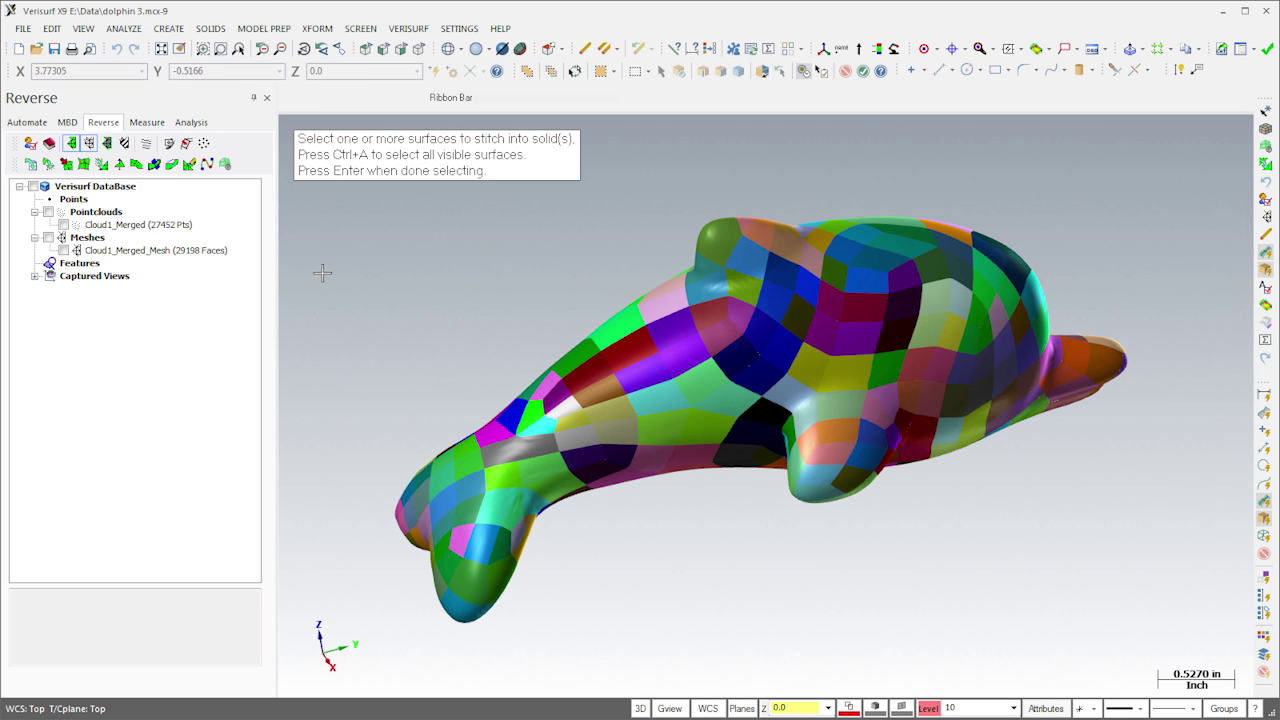
pyautogui.hotkey('ctrl', 'a')
pyautogui.press('Return')
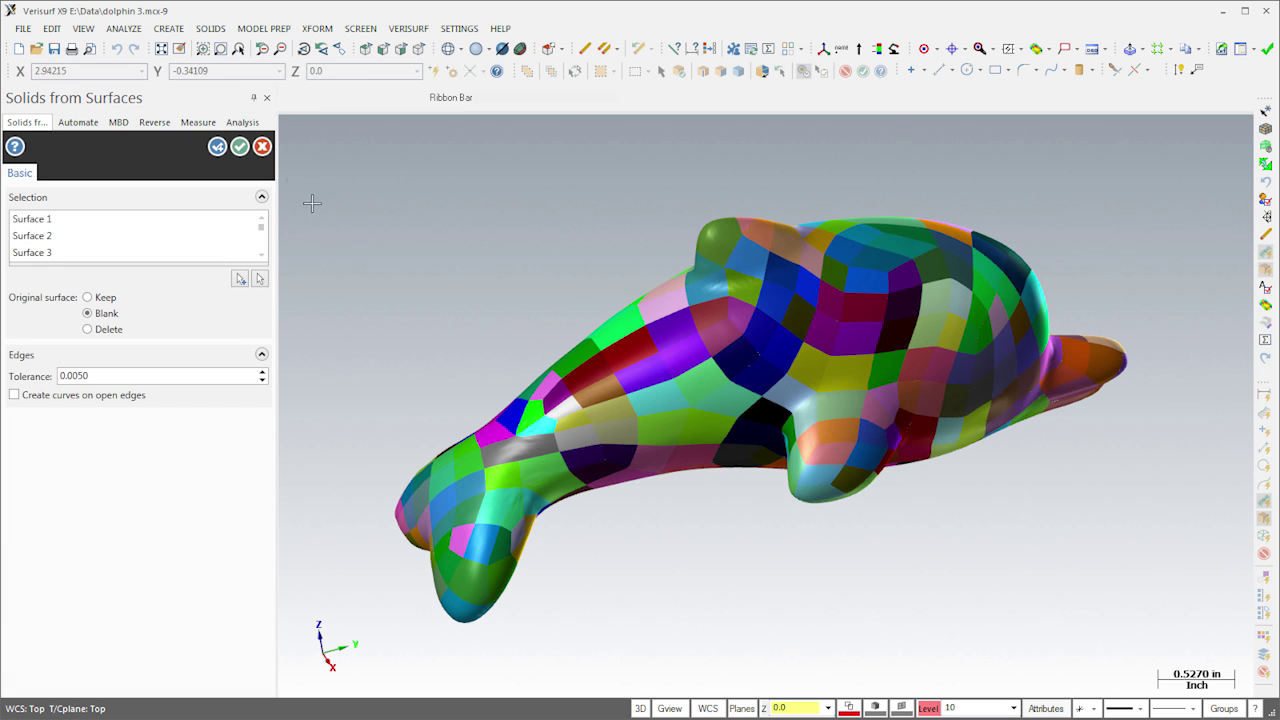
pyautogui.click(241, 148)
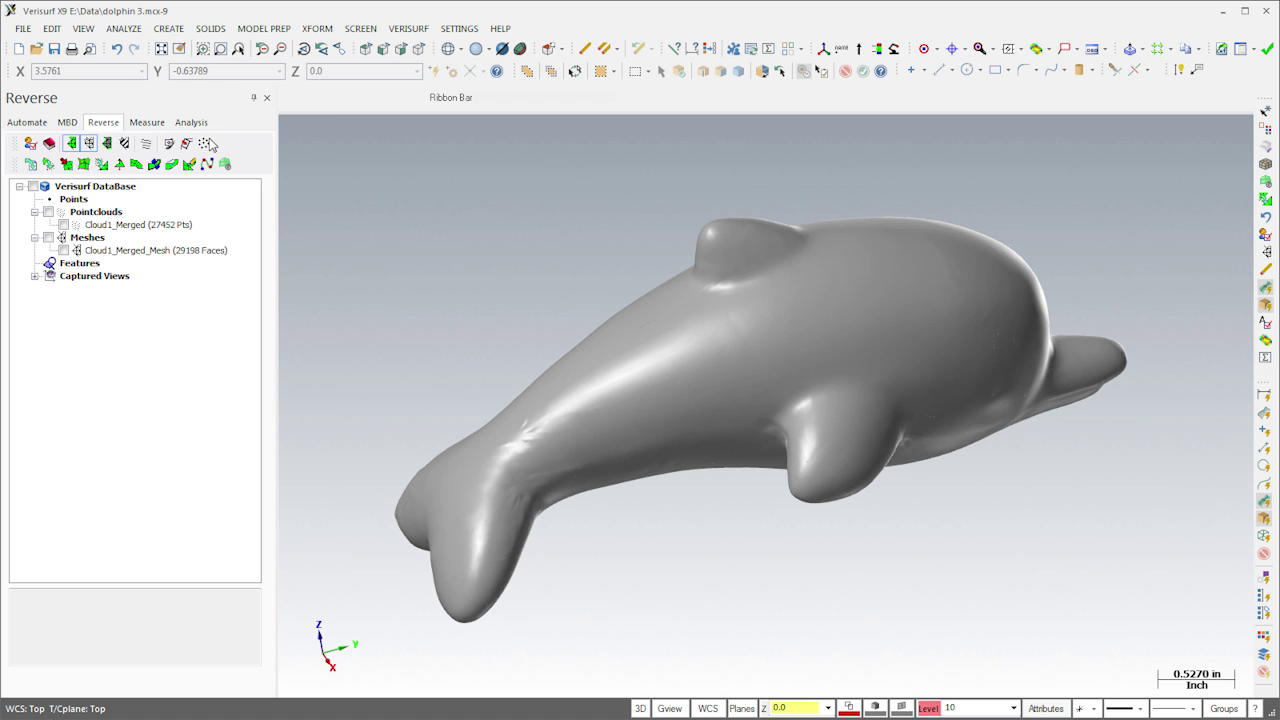
pyautogui.click(190, 122)
# Run a cloud-to-surface deviation check of Cloud1_Merged against the dolphin solid
pyautogui.click(147, 234)
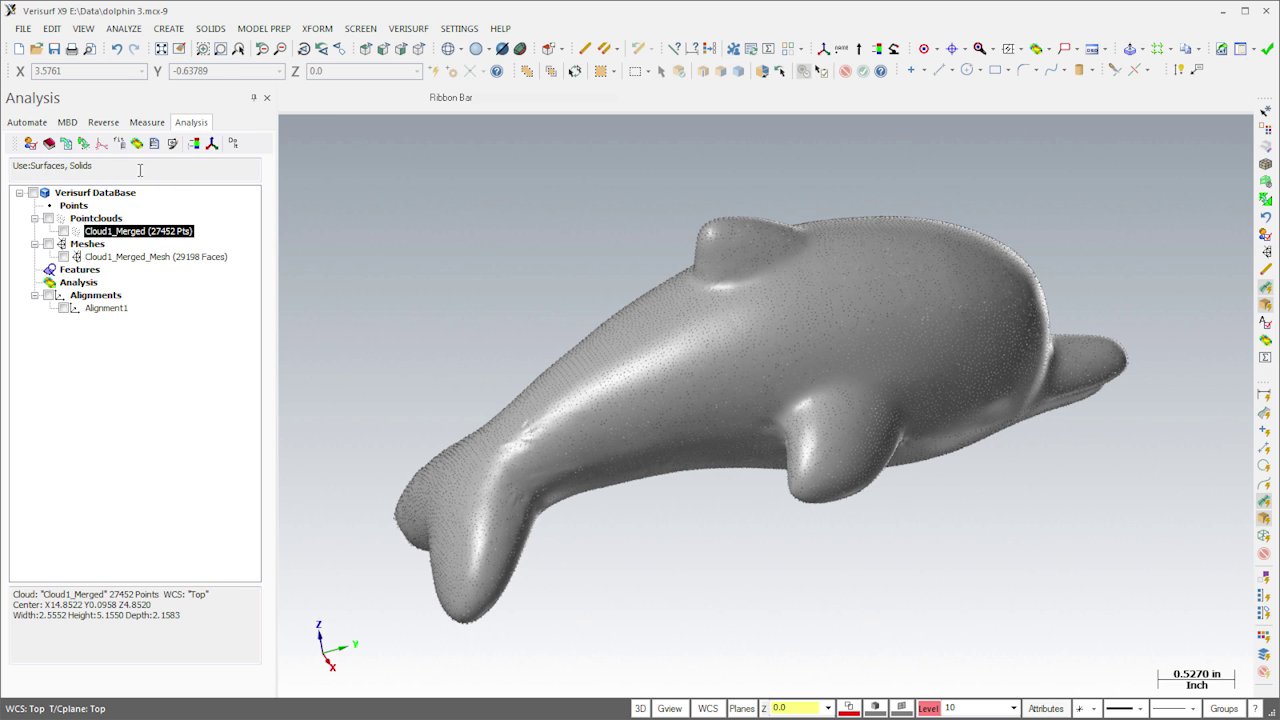
pyautogui.click(138, 144)
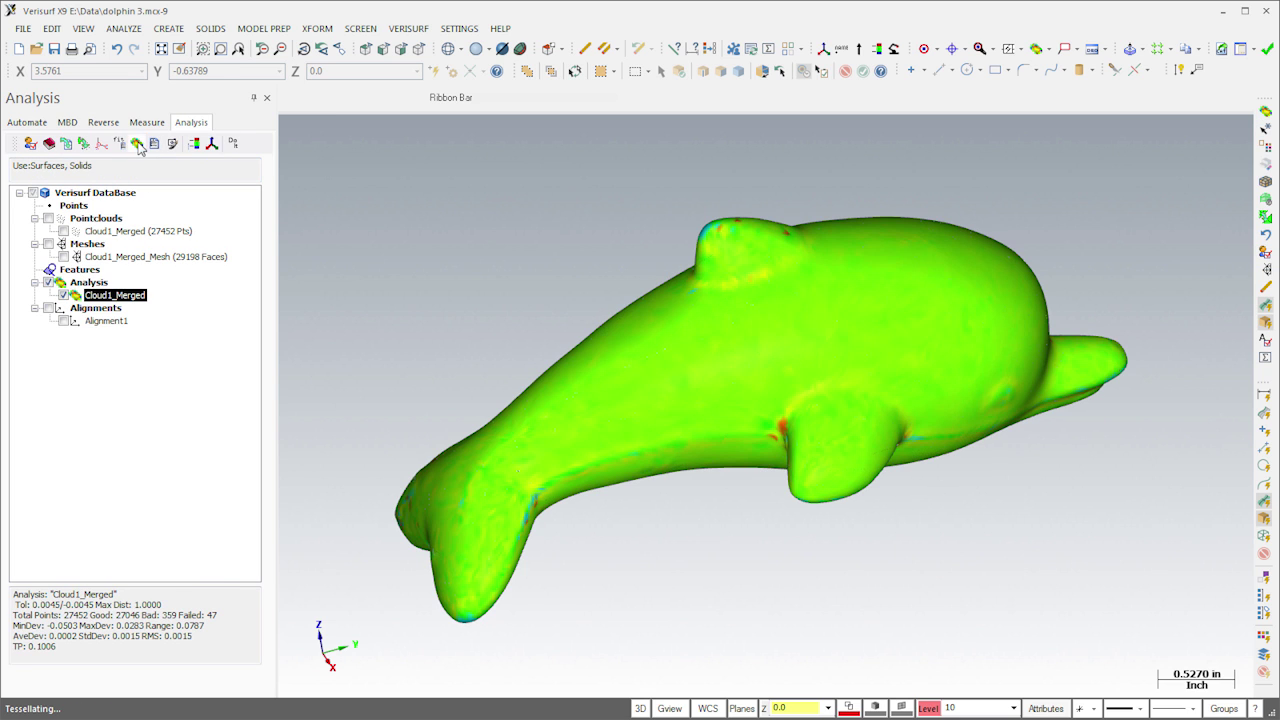